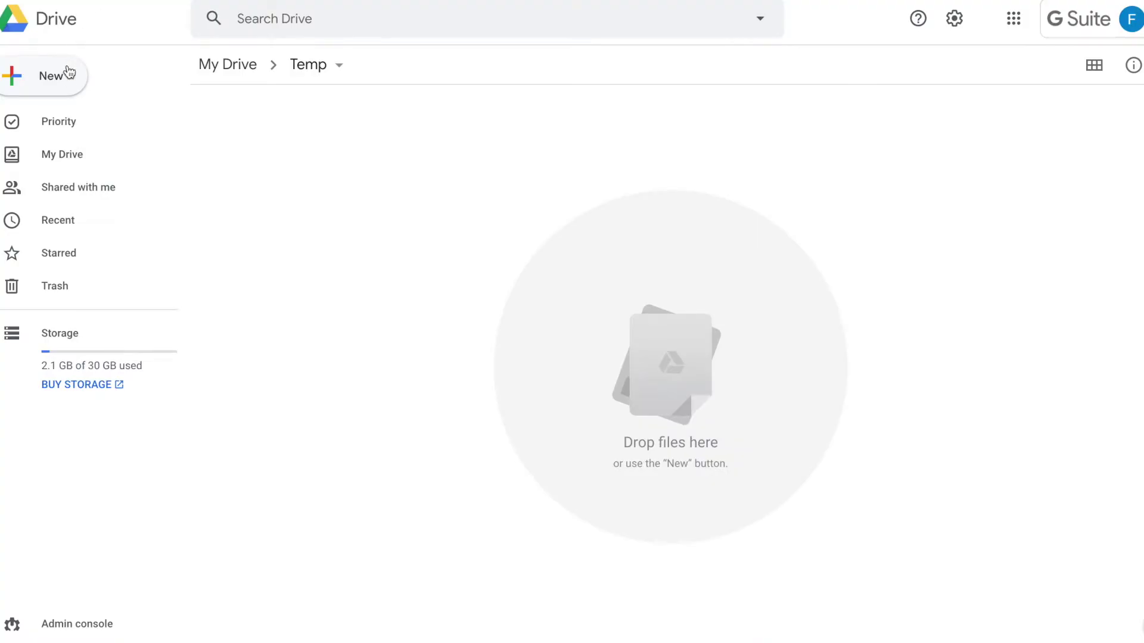
- Start a new form and add a 'Full Name' question
{"action": "left_click", "coordinate": [67, 76]}
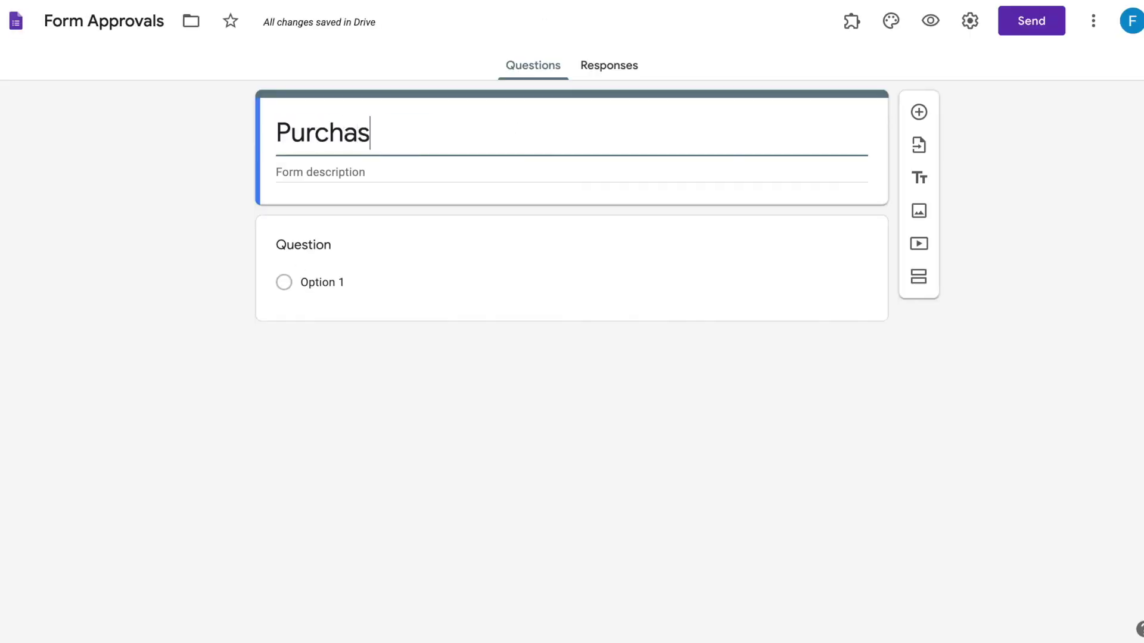
{"action": "left_click", "coordinate": [458, 235]}
{"action": "type", "text": "Full Name"}
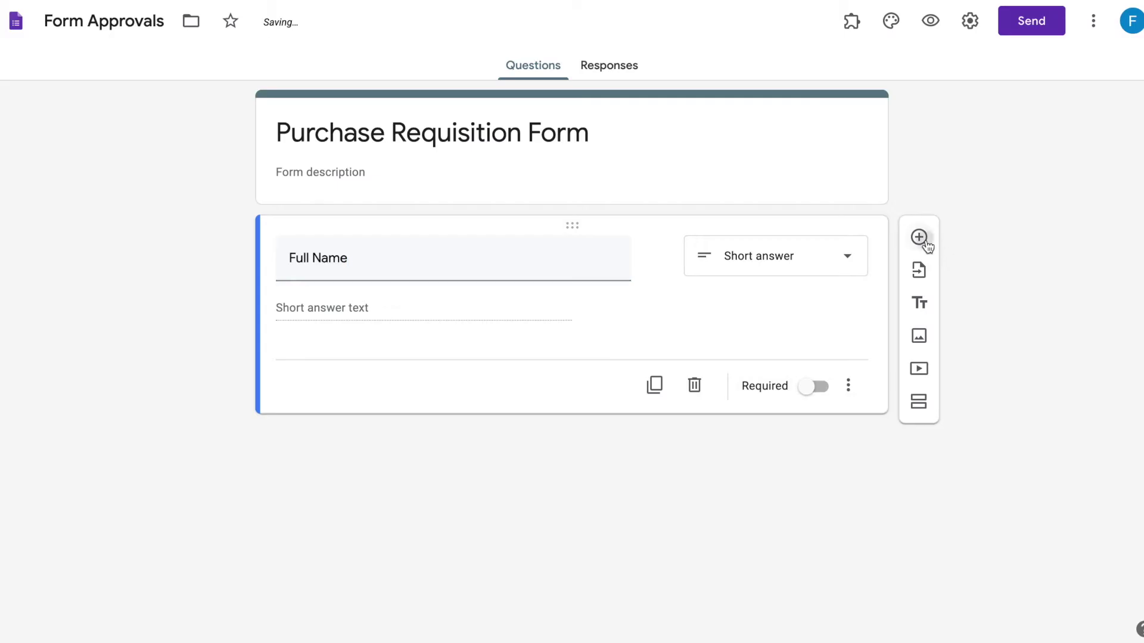
- Add a 'Select your supervisor' dropdown listing three supervisor e-mail addresses numbered 1 to 3
{"action": "left_click", "coordinate": [920, 237]}
{"action": "type", "text": "Select your supervisor"}
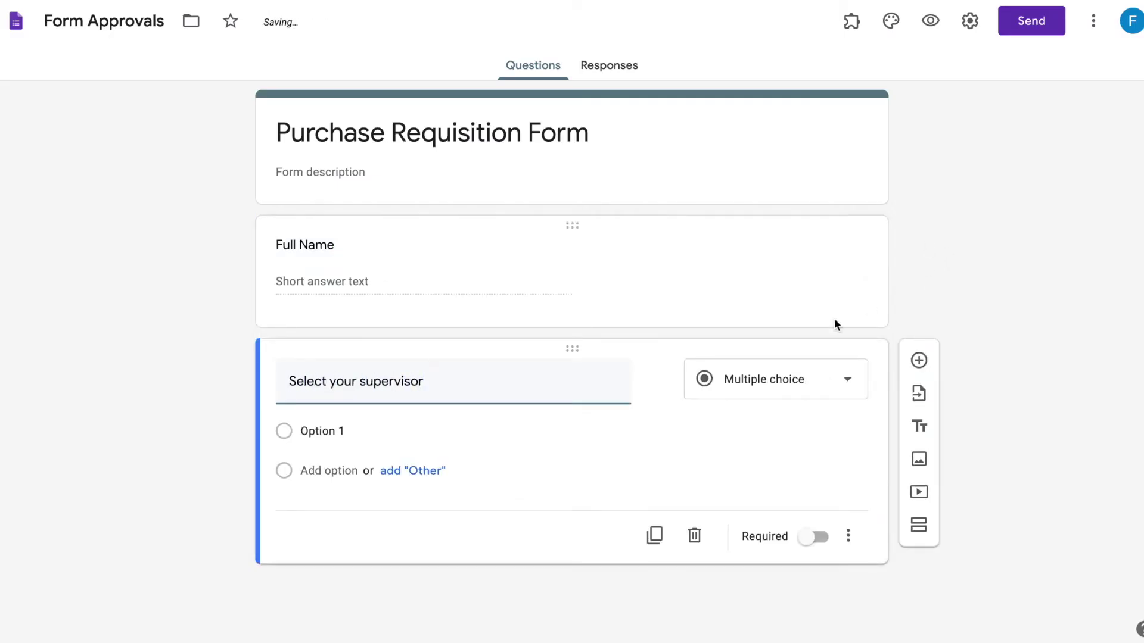
{"action": "key", "text": "Return"}
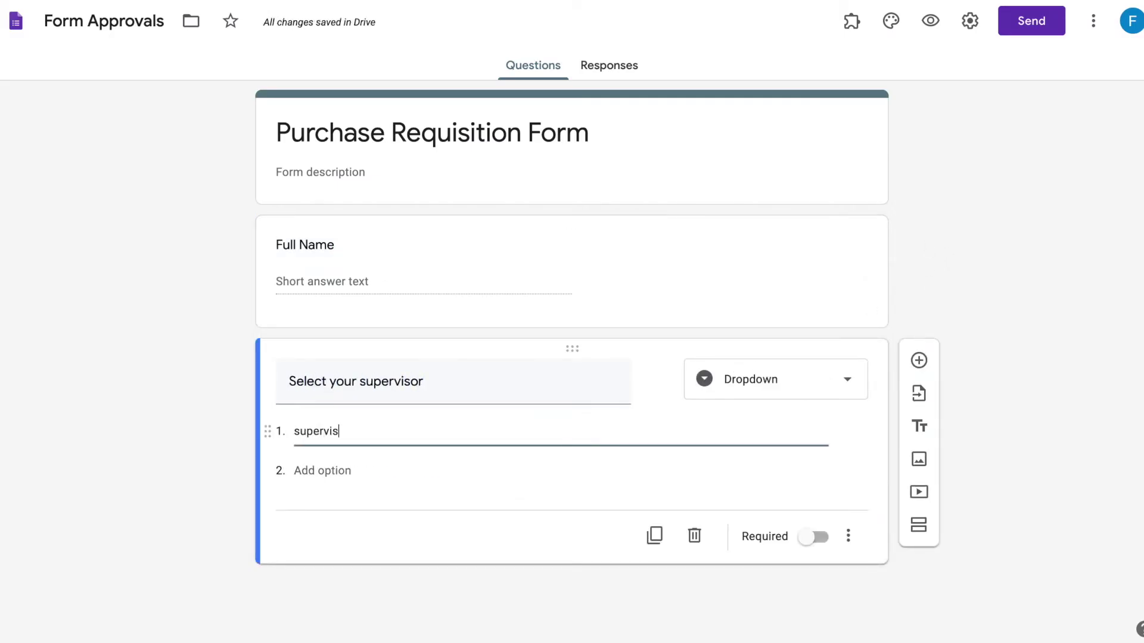
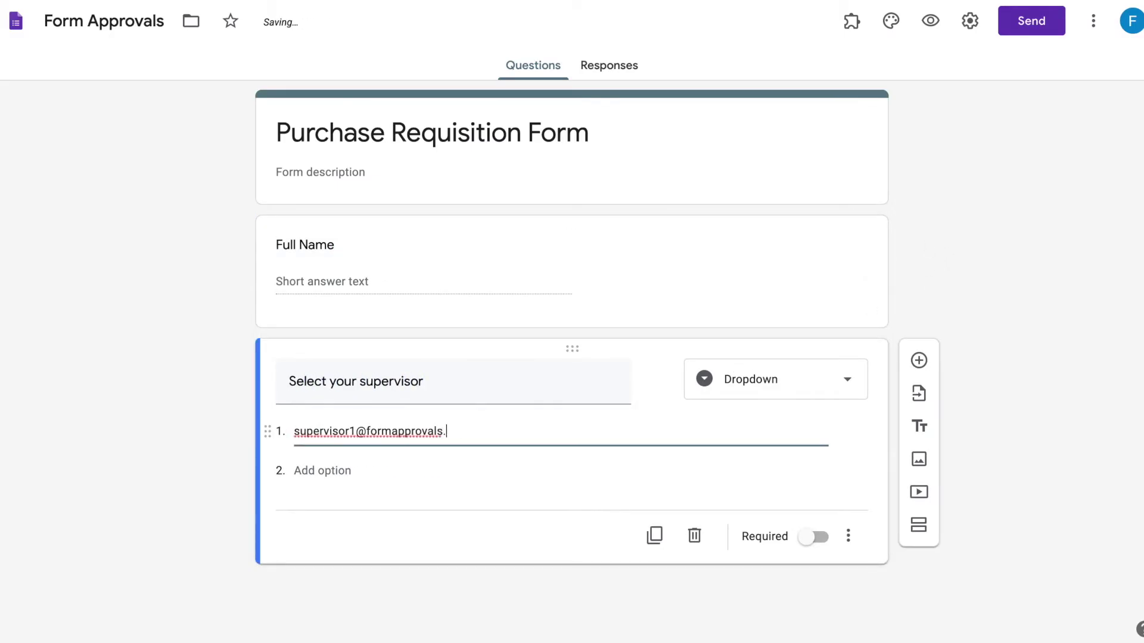
{"action": "key", "text": "ctrl+a"}
{"action": "key", "text": "ctrl+c"}
{"action": "key", "text": "Return"}
{"action": "key", "text": "ctrl+v"}
{"action": "key", "text": "Left"}
{"action": "key", "text": "Left"}
{"action": "key", "text": "Left"}
{"action": "key", "text": "Left"}
{"action": "key", "text": "Left"}
{"action": "key", "text": "Left"}
{"action": "key", "text": "Left"}
{"action": "key", "text": "Left"}
{"action": "key", "text": "Left"}
{"action": "key", "text": "Left"}
{"action": "key", "text": "Left"}
{"action": "key", "text": "Left"}
{"action": "key", "text": "Left"}
{"action": "key", "text": "Left"}
{"action": "key", "text": "Left"}
{"action": "key", "text": "Left"}
{"action": "key", "text": "Left"}
{"action": "key", "text": "Left"}
{"action": "key", "text": "BackSpace"}
{"action": "type", "text": "2"}
{"action": "key", "text": "Return"}
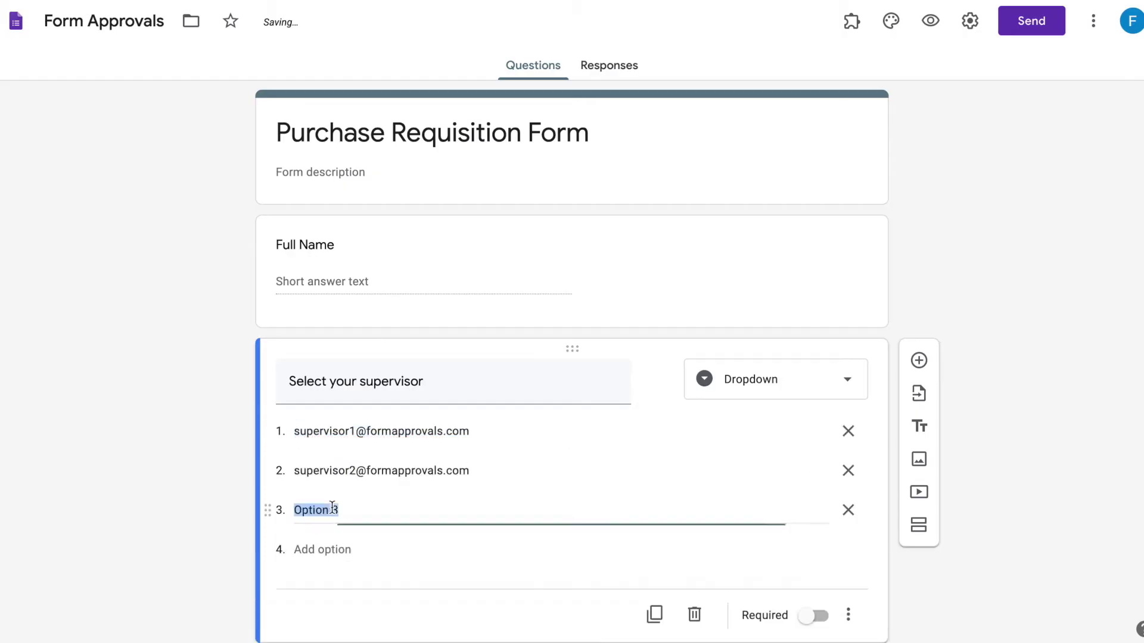
{"action": "key", "text": "ctrl+v"}
{"action": "key", "text": "Left"}
{"action": "key", "text": "Left"}
{"action": "key", "text": "Left"}
{"action": "key", "text": "Left"}
{"action": "key", "text": "Left"}
{"action": "key", "text": "Left"}
{"action": "key", "text": "Left"}
{"action": "key", "text": "Left"}
{"action": "key", "text": "Left"}
{"action": "key", "text": "Left"}
{"action": "key", "text": "Left"}
{"action": "key", "text": "Left"}
{"action": "key", "text": "Left"}
{"action": "key", "text": "Left"}
{"action": "key", "text": "Left"}
{"action": "key", "text": "Left"}
{"action": "key", "text": "Left"}
{"action": "key", "text": "Left"}
{"action": "key", "text": "BackSpace"}
{"action": "type", "text": "3"}
{"action": "left_click", "coordinate": [430, 608]}
{"action": "scroll", "coordinate": [430, 608], "scroll_direction": "down", "scroll_amount": 1}
- Add a 'Select your department' dropdown with Finance, Human Resources, Marketing and Operations
{"action": "left_click", "coordinate": [918, 309]}
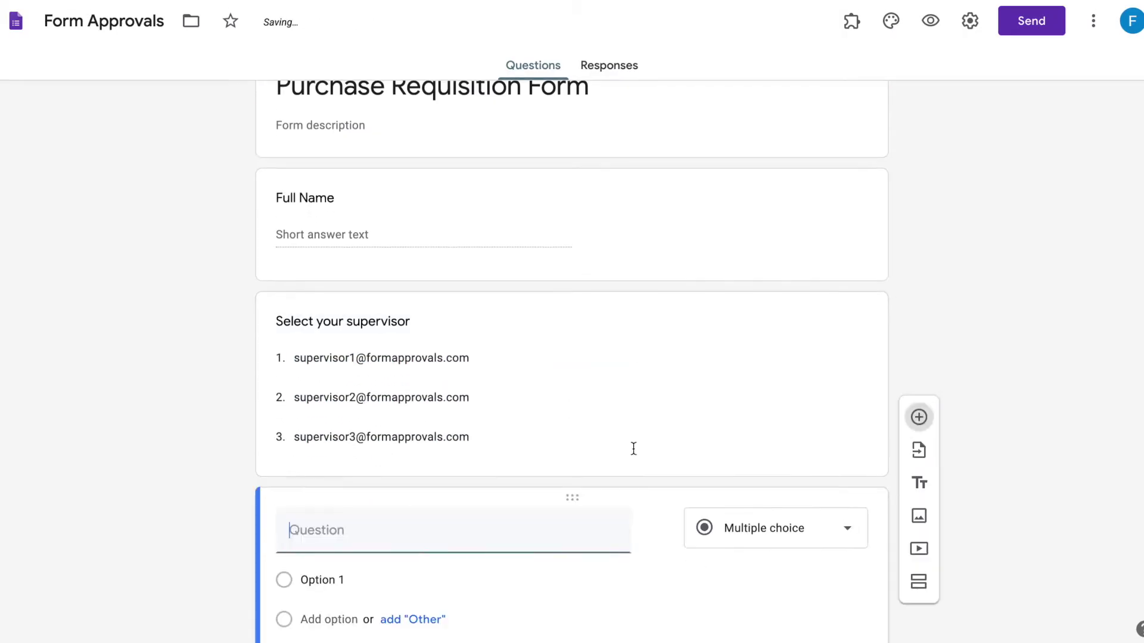
{"action": "type", "text": "Select your department"}
{"action": "key", "text": "Return"}
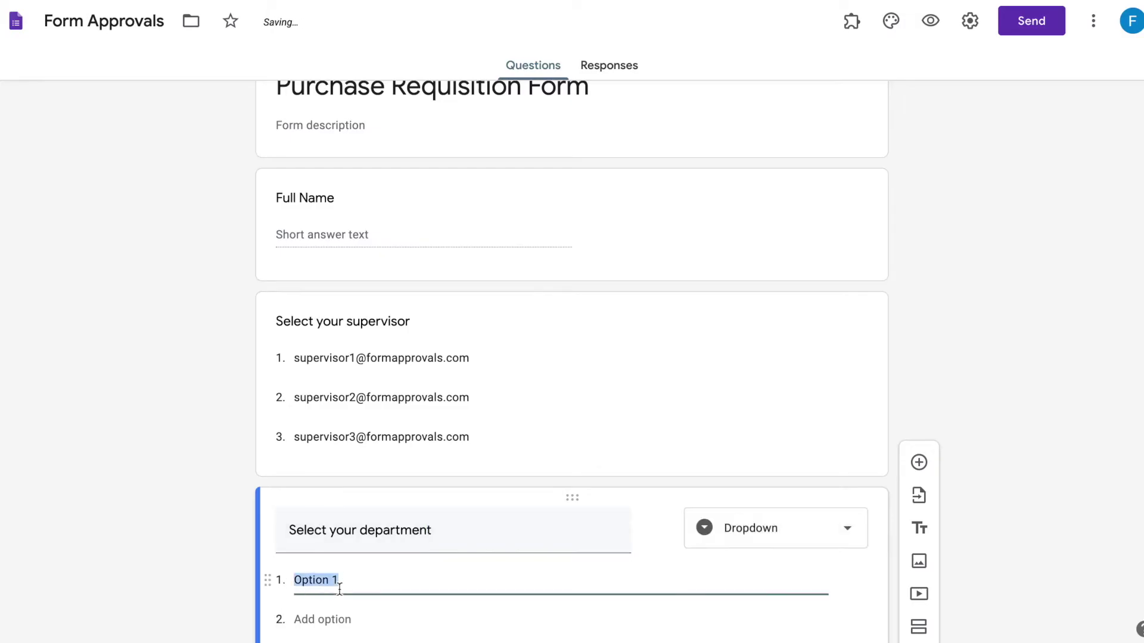
{"action": "type", "text": "Finance"}
{"action": "key", "text": "Return"}
{"action": "type", "text": "Human Resources"}
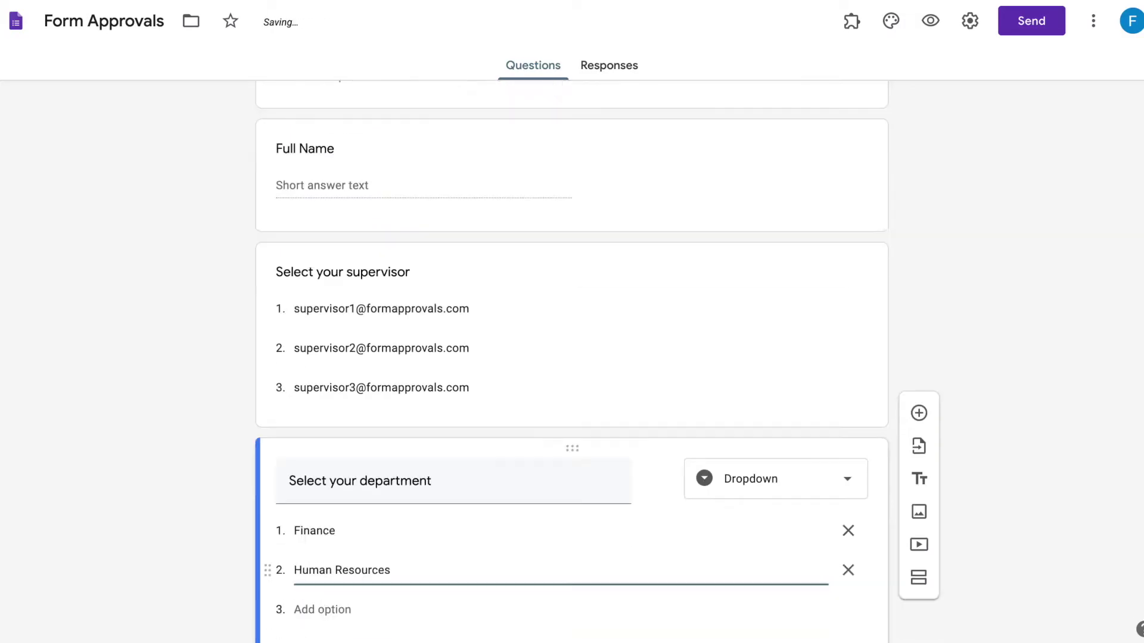
{"action": "key", "text": "Return"}
{"action": "type", "text": "Marketing"}
{"action": "key", "text": "Return"}
{"action": "type", "text": "Operations"}
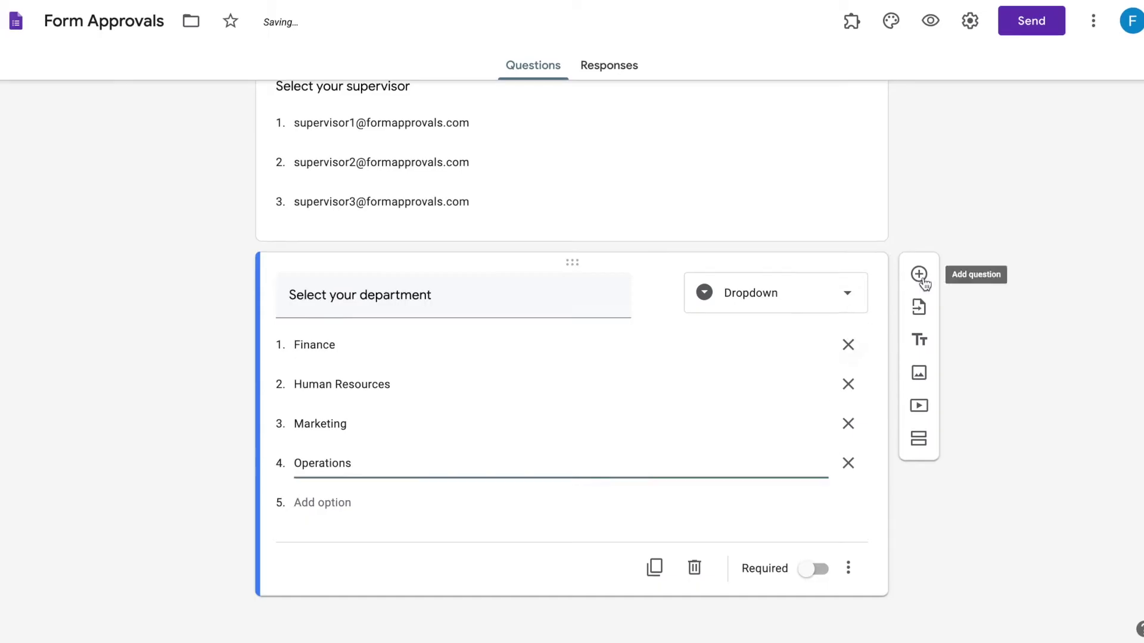
- Add 'Enter the value of your purchase' and 'Supplier name' short-answer questions
{"action": "left_click", "coordinate": [919, 277]}
{"action": "type", "text": "Enter the"}
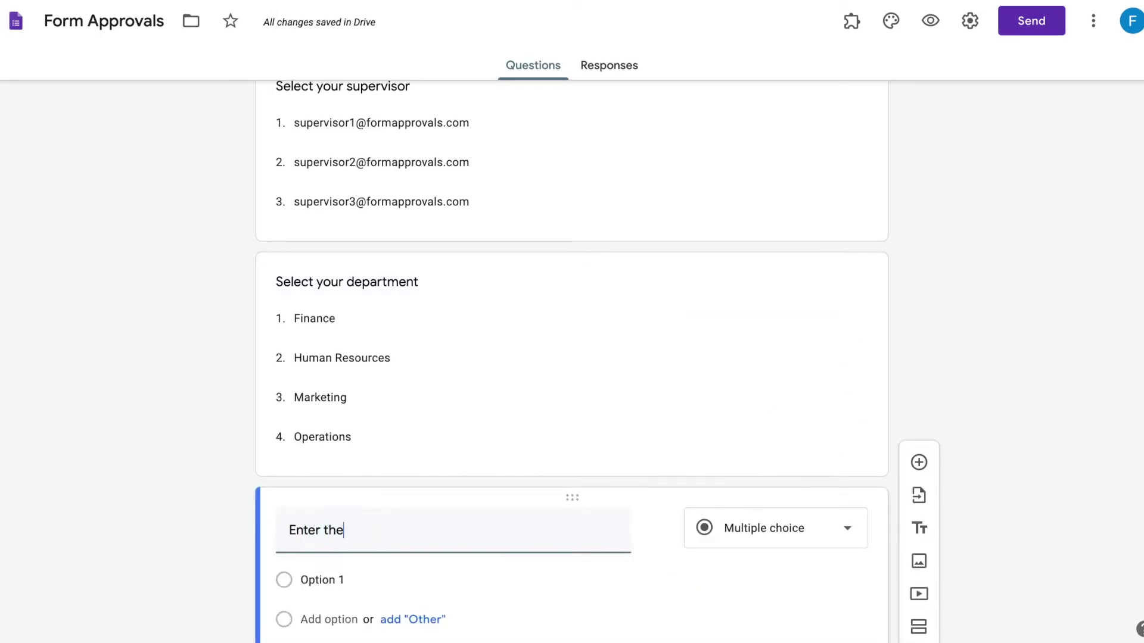
{"action": "type", "text": " value of your purchase"}
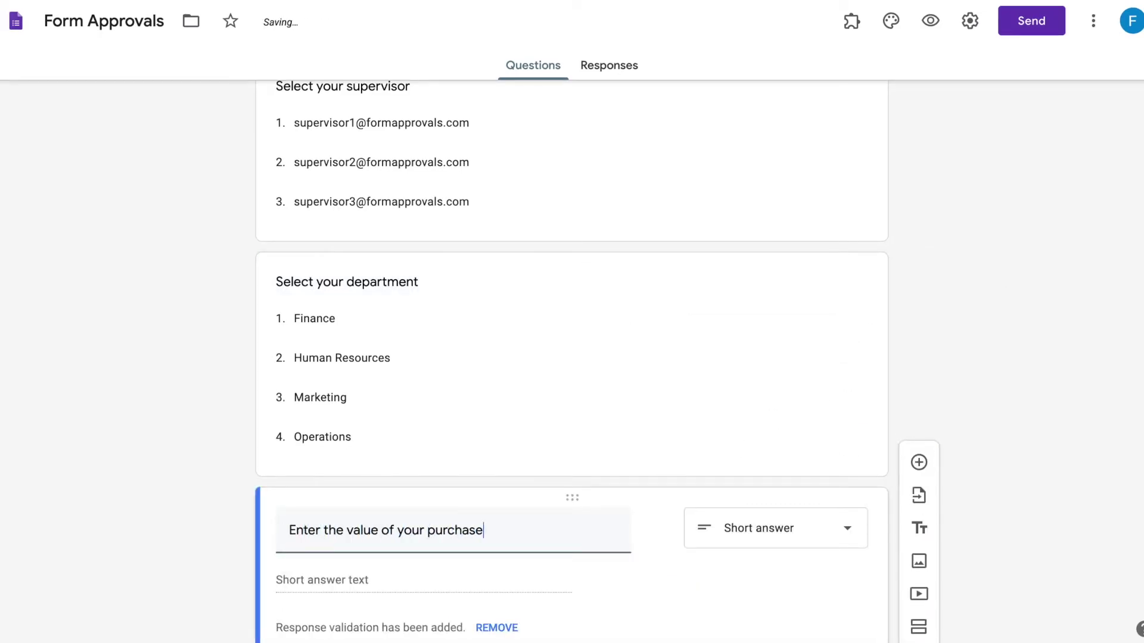
{"action": "left_click", "coordinate": [922, 329]}
{"action": "type", "text": "Supplier name"}
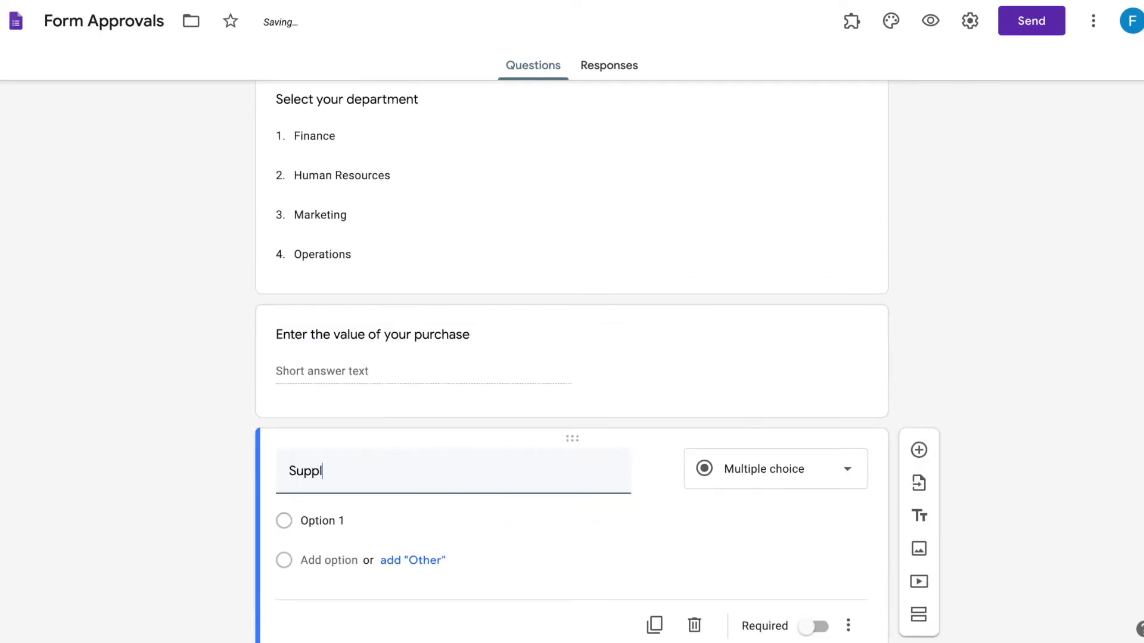
{"action": "left_click", "coordinate": [871, 213]}
{"action": "scroll", "coordinate": [965, 99], "scroll_direction": "up", "scroll_amount": 8}
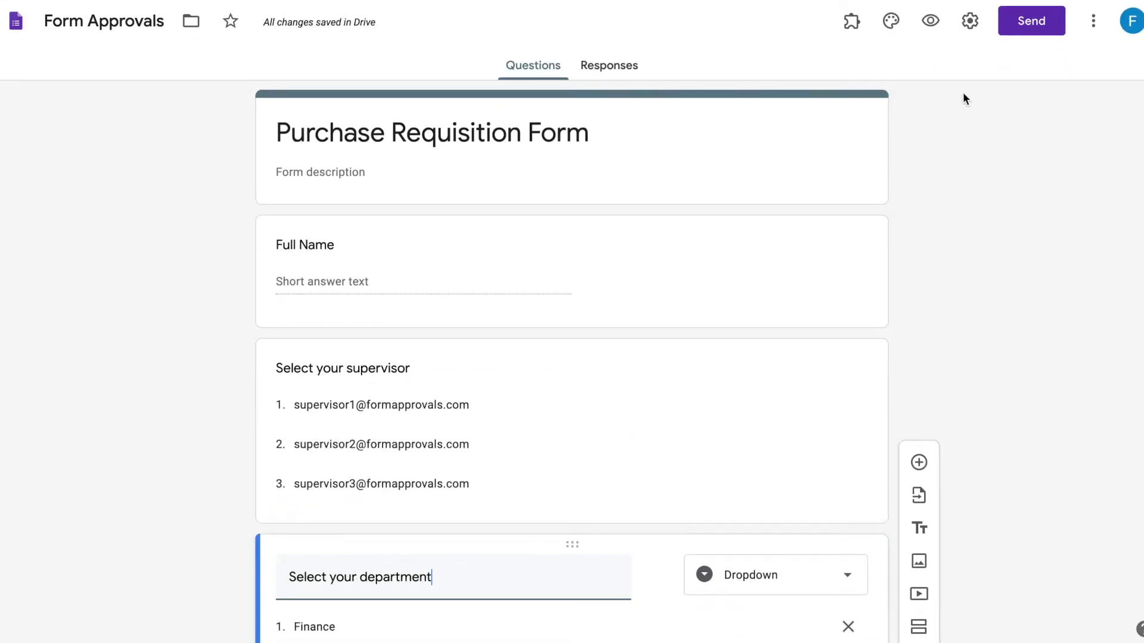
- Turn on 'Collect email addresses' in the form's General settings and save
{"action": "left_click", "coordinate": [974, 28]}
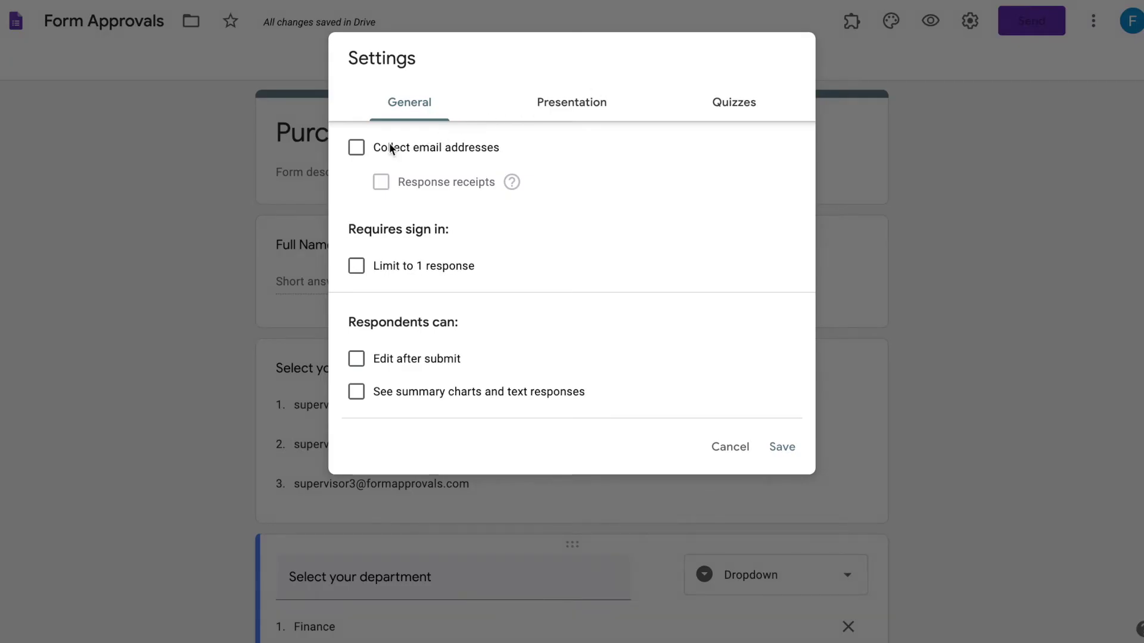
{"action": "left_click", "coordinate": [357, 150]}
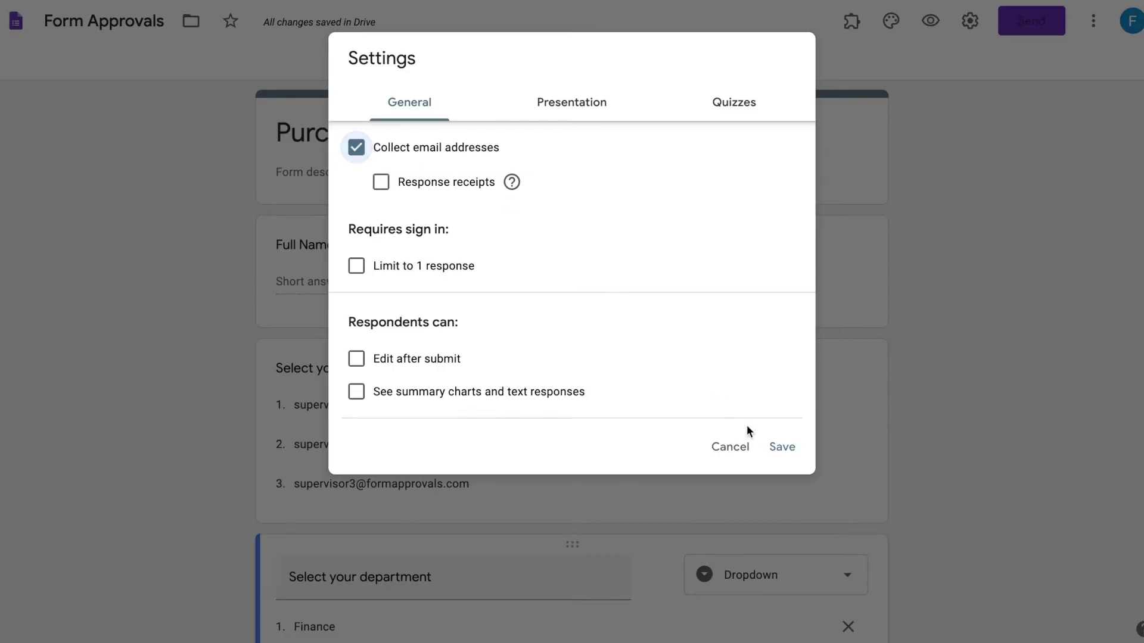
{"action": "left_click", "coordinate": [782, 448]}
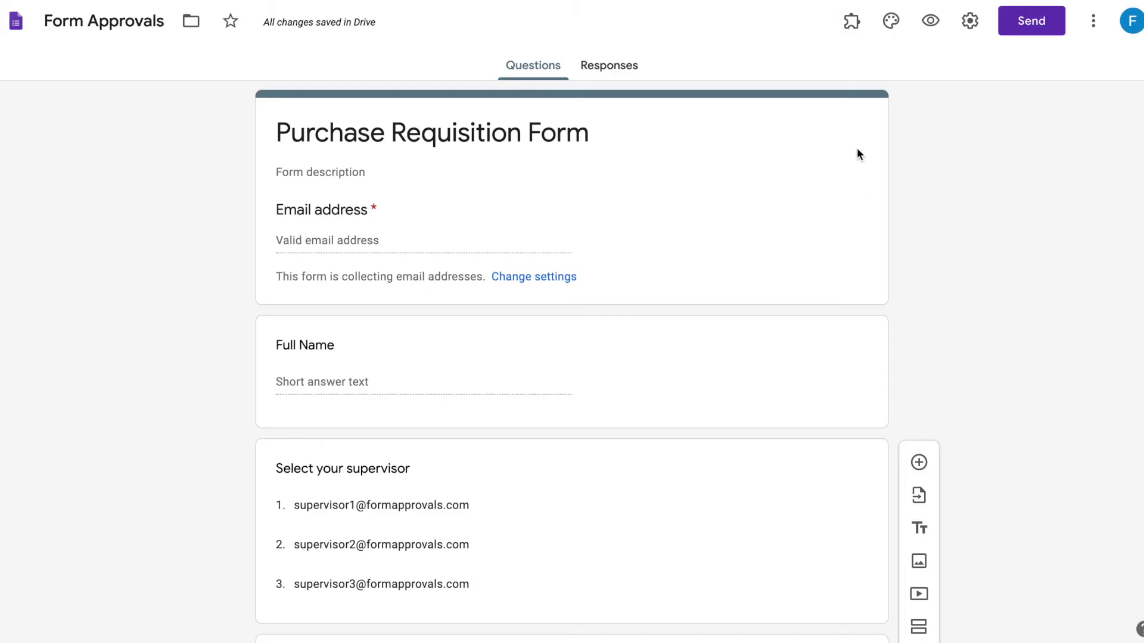
- Launch the Form Approvals side panel from the add-ons menu
{"action": "left_click", "coordinate": [852, 24]}
{"action": "left_click", "coordinate": [862, 68]}
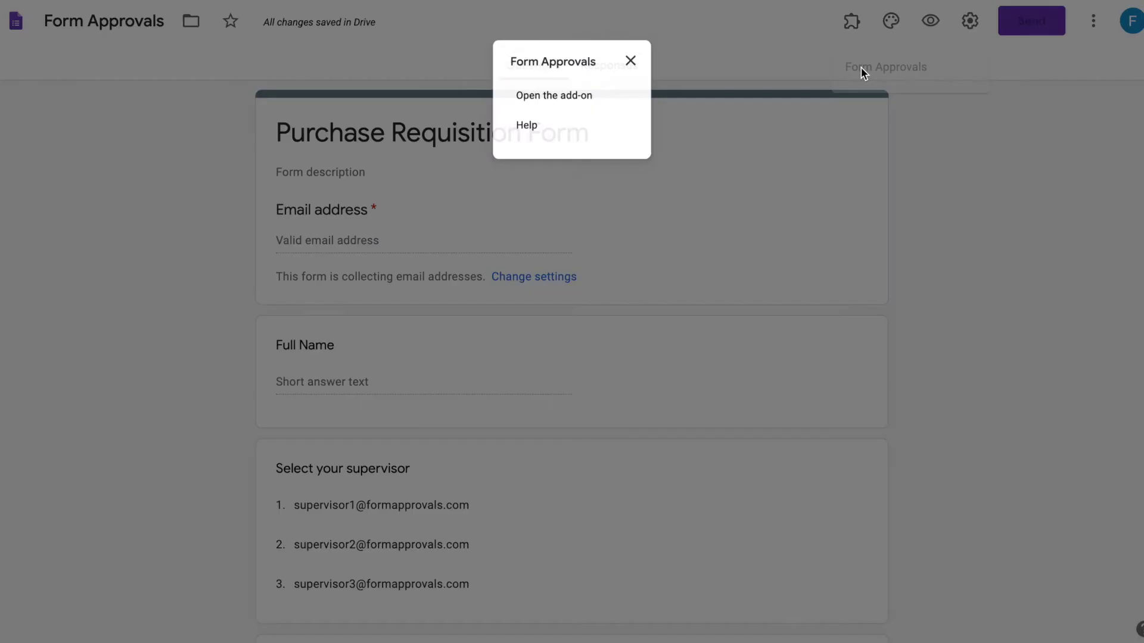
{"action": "left_click", "coordinate": [590, 95]}
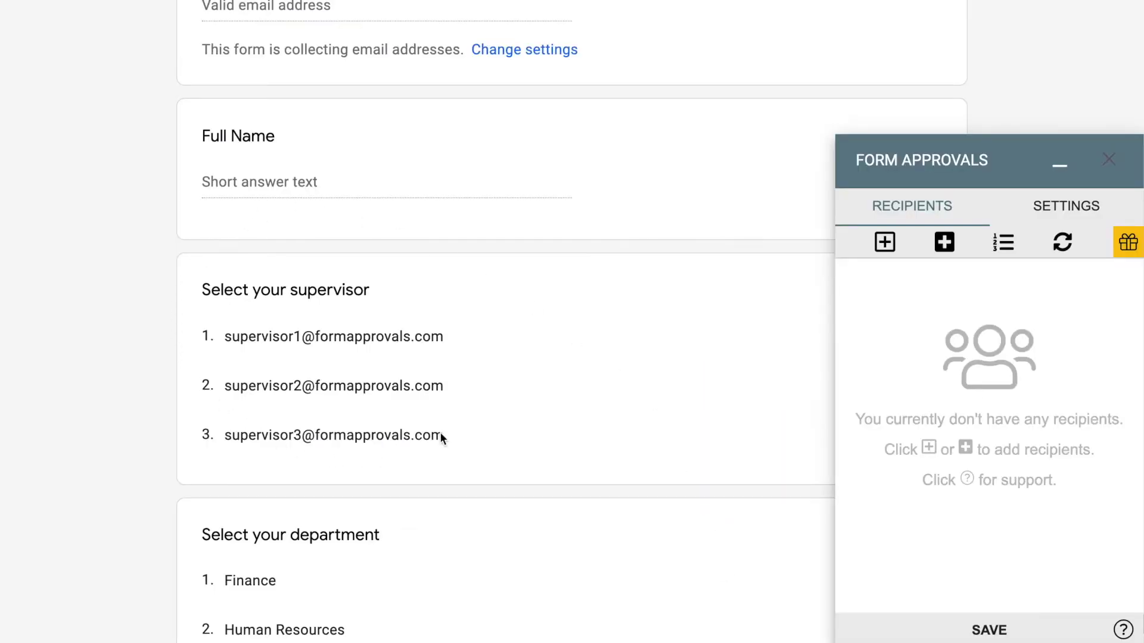
- Add a dynamic recipient based on 'Select your supervisor' and save it
{"action": "left_click", "coordinate": [944, 241]}
{"action": "left_click", "coordinate": [973, 274]}
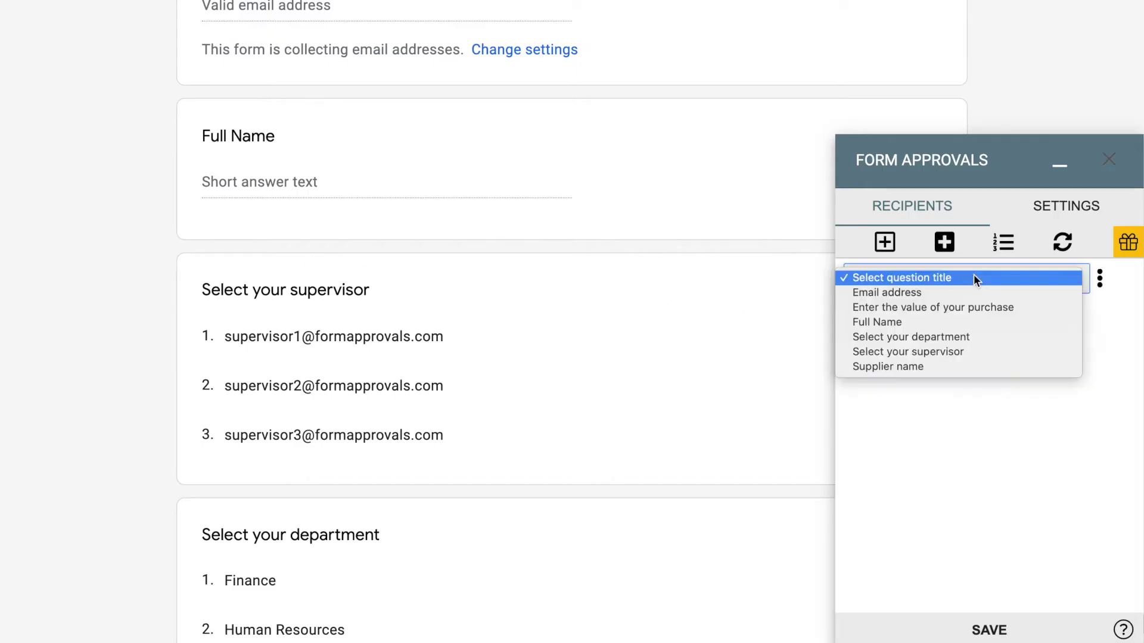
{"action": "left_click", "coordinate": [973, 352]}
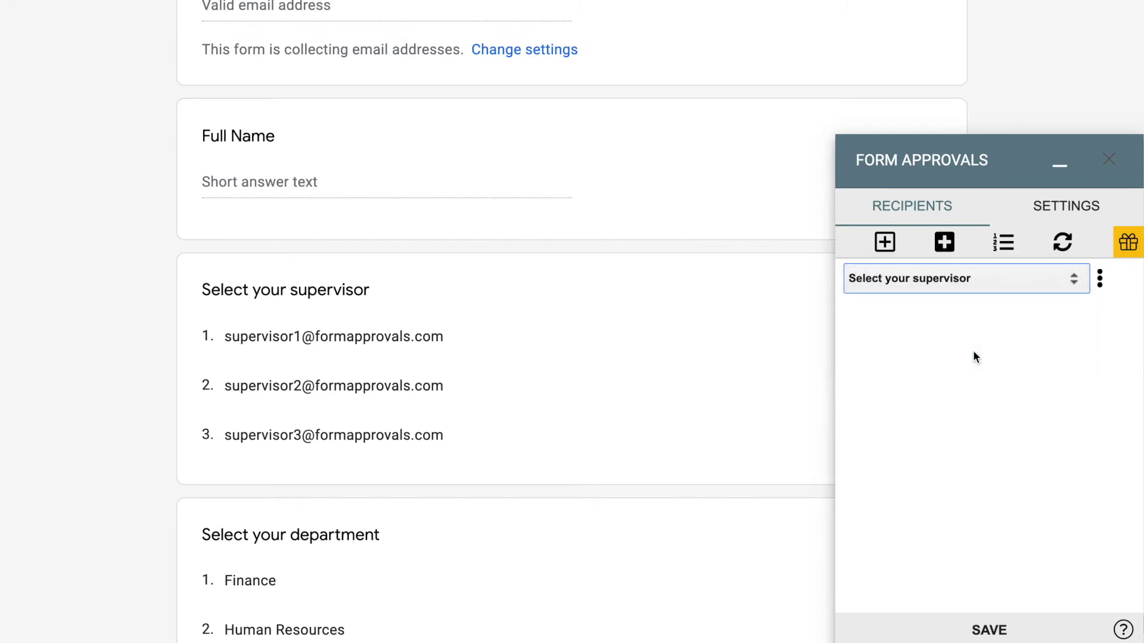
{"action": "left_click", "coordinate": [1005, 631]}
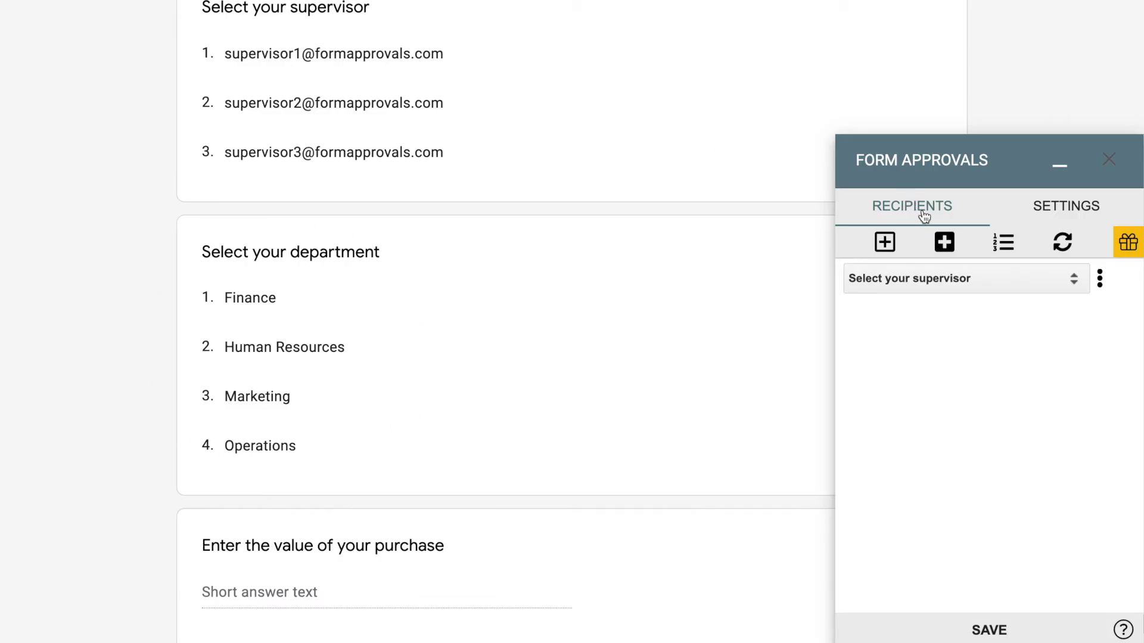
- Add a second dynamic recipient based on 'Select your department'
{"action": "left_click", "coordinate": [948, 251]}
{"action": "left_click", "coordinate": [966, 312]}
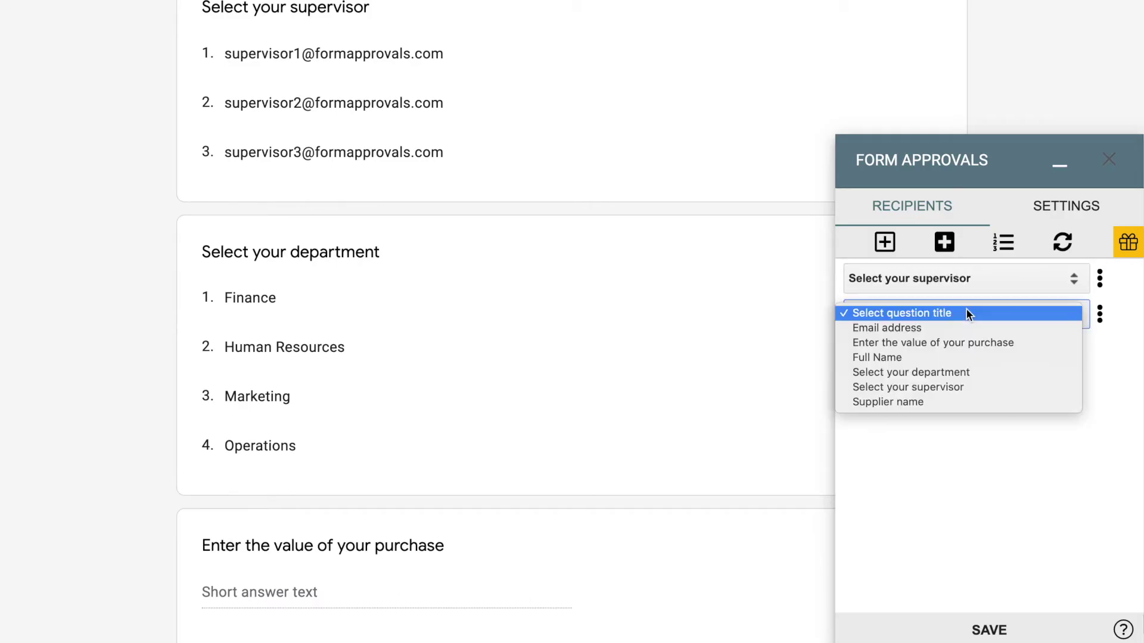
{"action": "left_click", "coordinate": [959, 376]}
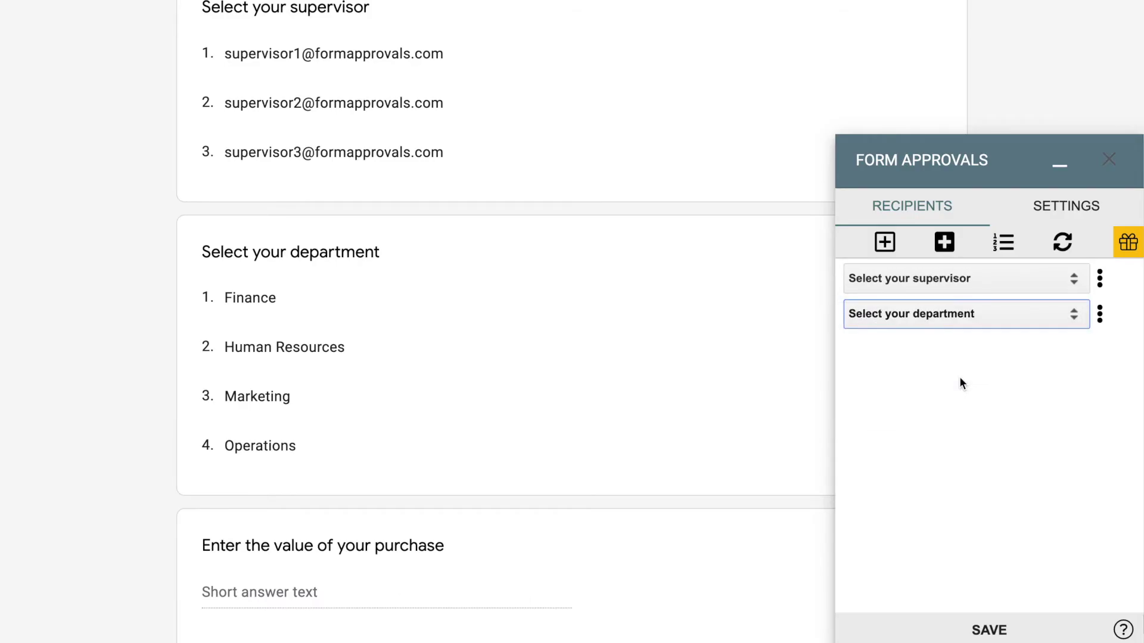
- Open the form's responses in the linked Google Sheets spreadsheet
{"action": "scroll", "coordinate": [723, 599], "scroll_direction": "up", "scroll_amount": 10}
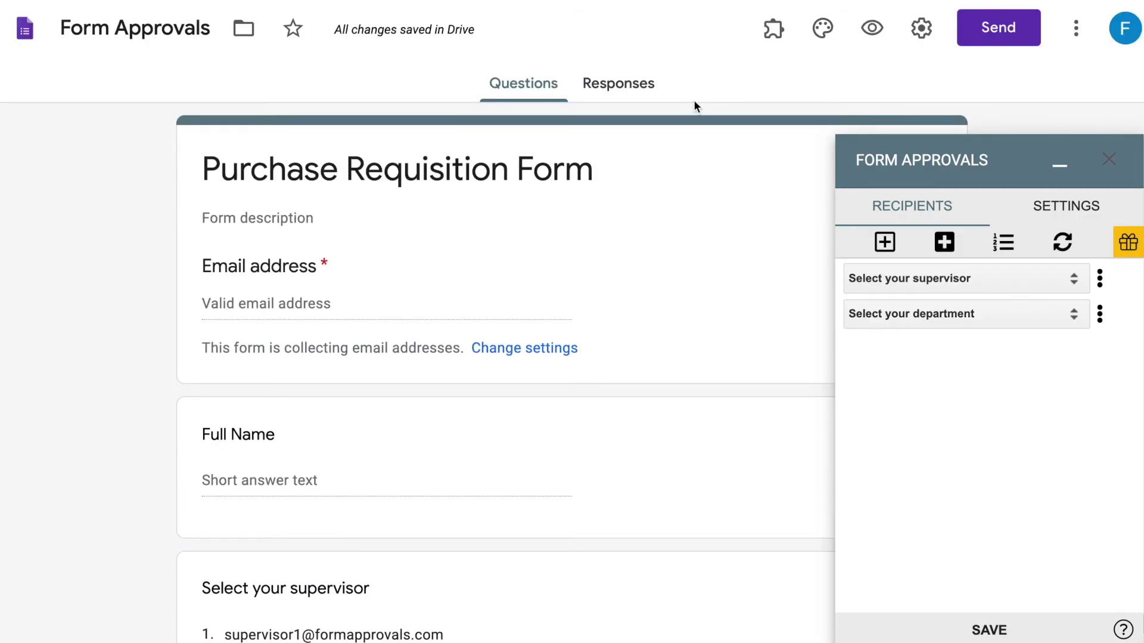
{"action": "left_click", "coordinate": [640, 89]}
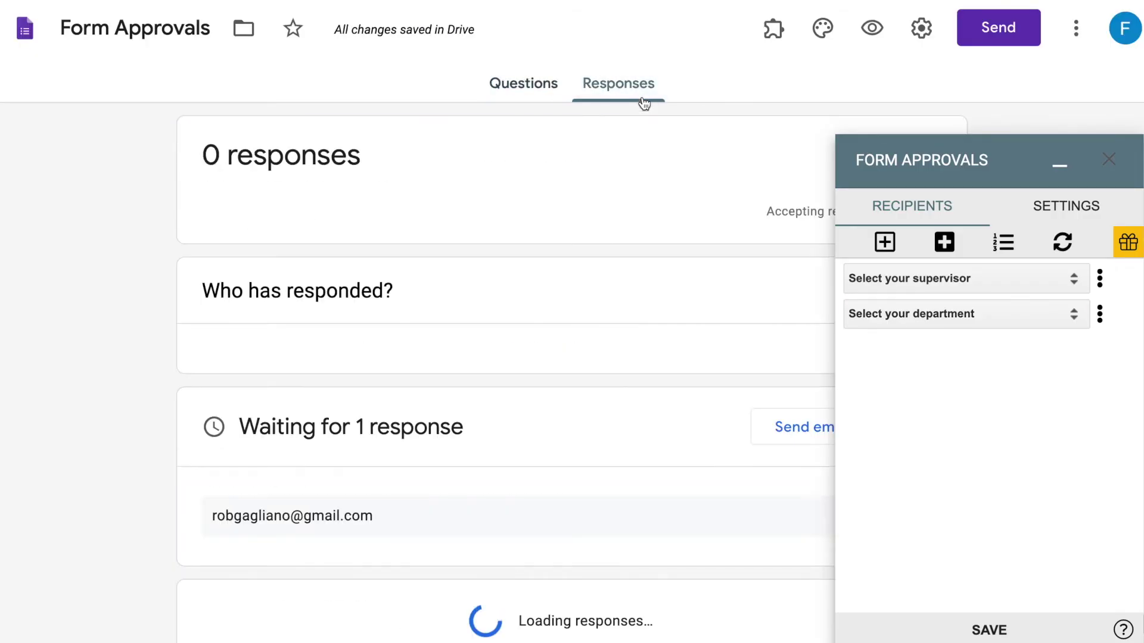
{"action": "scroll", "coordinate": [638, 98], "scroll_direction": "down", "scroll_amount": 1}
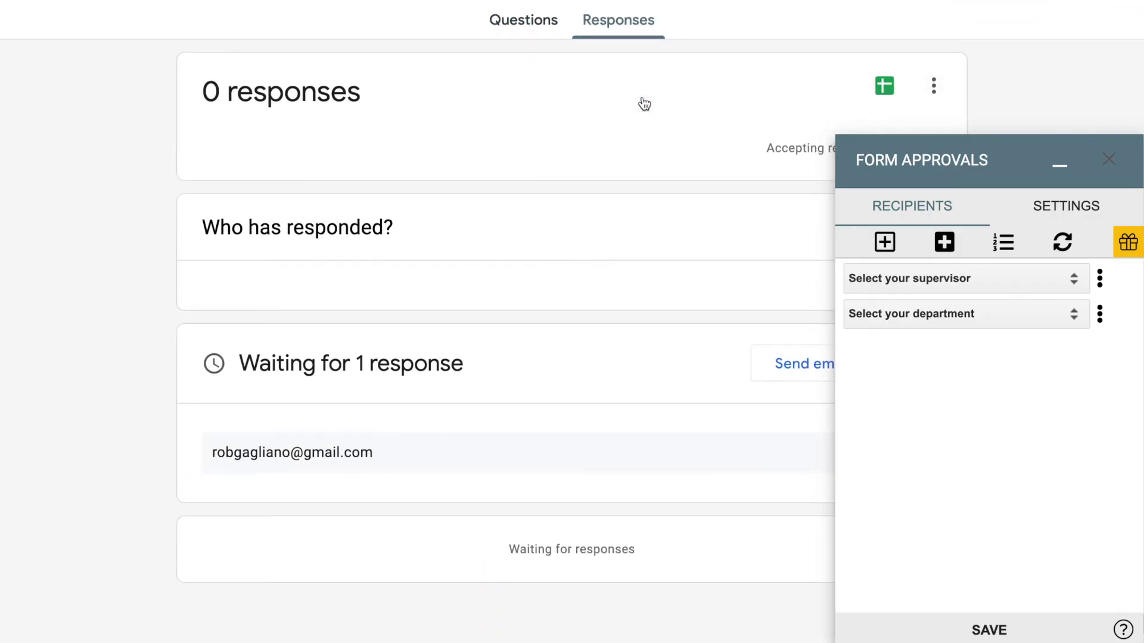
{"action": "left_click", "coordinate": [884, 88]}
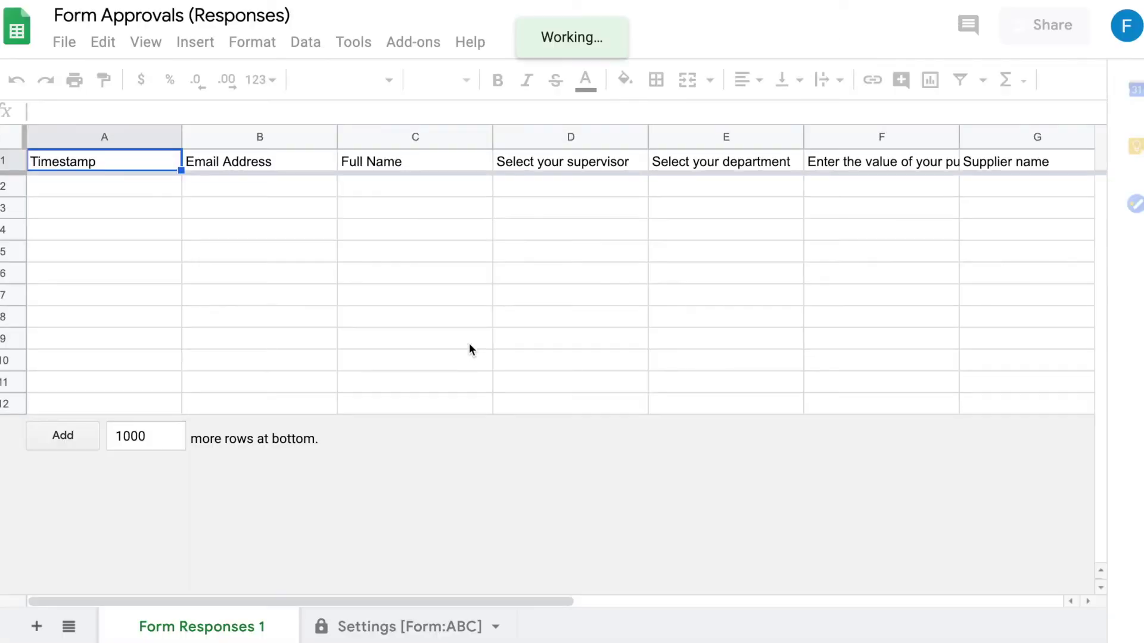
- Add a sheet named 'Departments' and paste the departments and managers table at A1
{"action": "left_click", "coordinate": [469, 624]}
{"action": "left_click", "coordinate": [37, 626]}
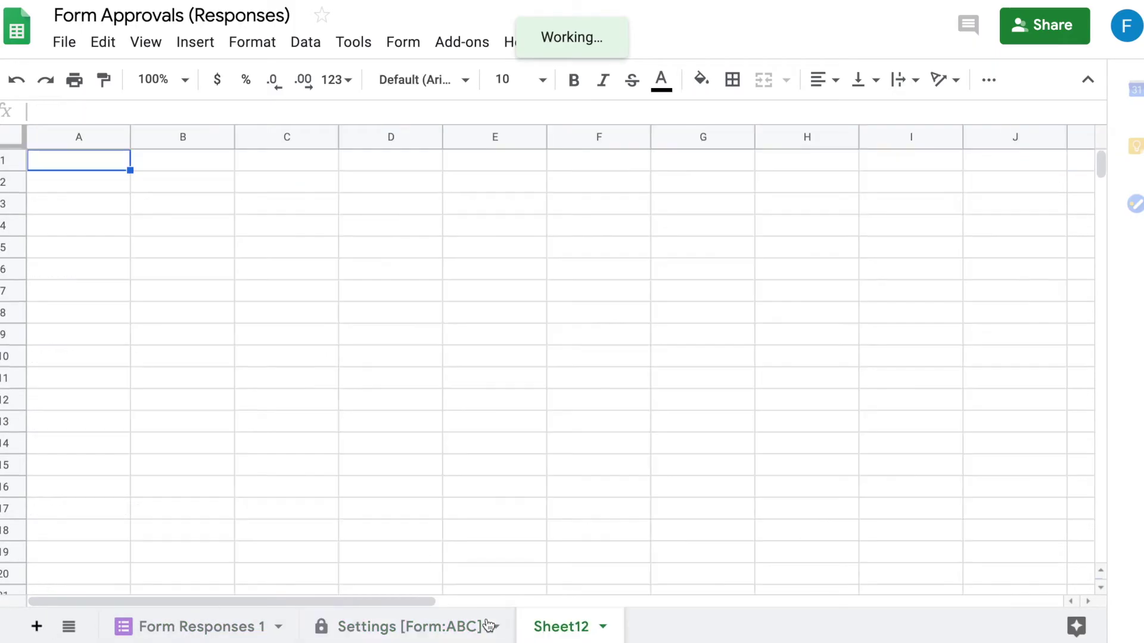
{"action": "double_click", "coordinate": [558, 635]}
{"action": "type", "text": "Departments"}
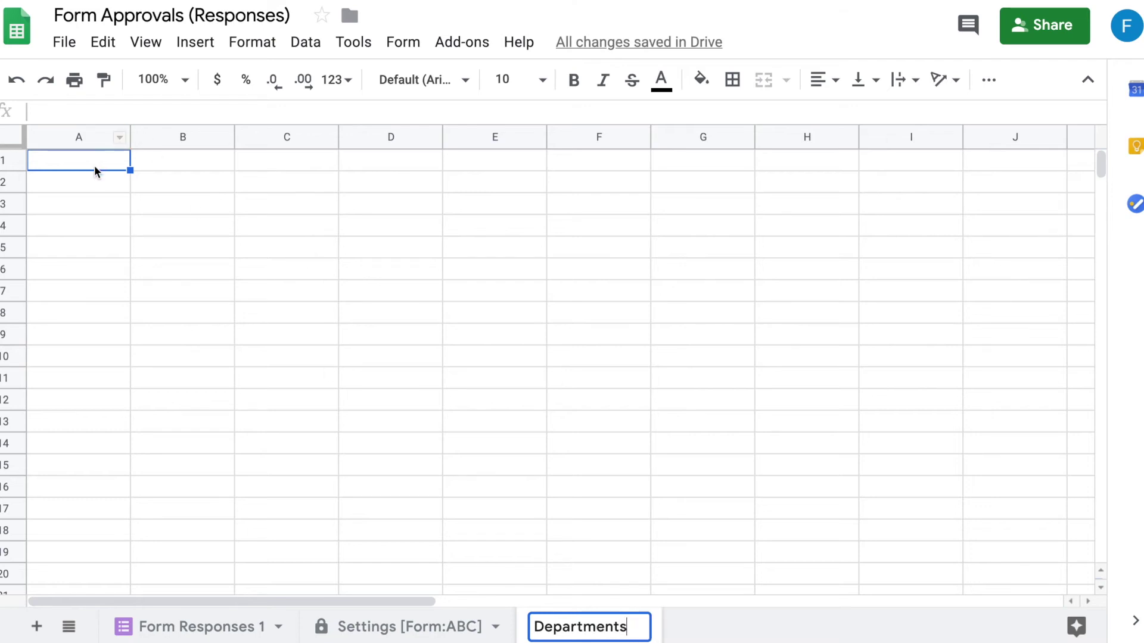
{"action": "left_click", "coordinate": [95, 165]}
{"action": "key", "text": "ctrl+v"}
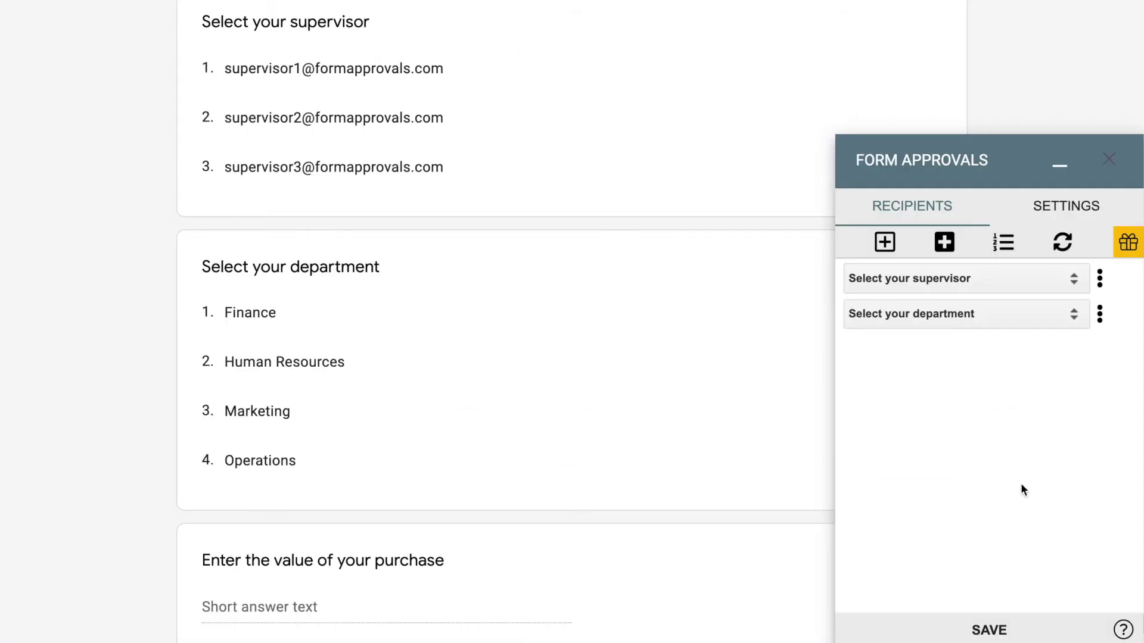
- Map the department recipient to the Departments sheet, Column B, and number approvers supervisor 1, department 2
{"action": "left_click", "coordinate": [1100, 317]}
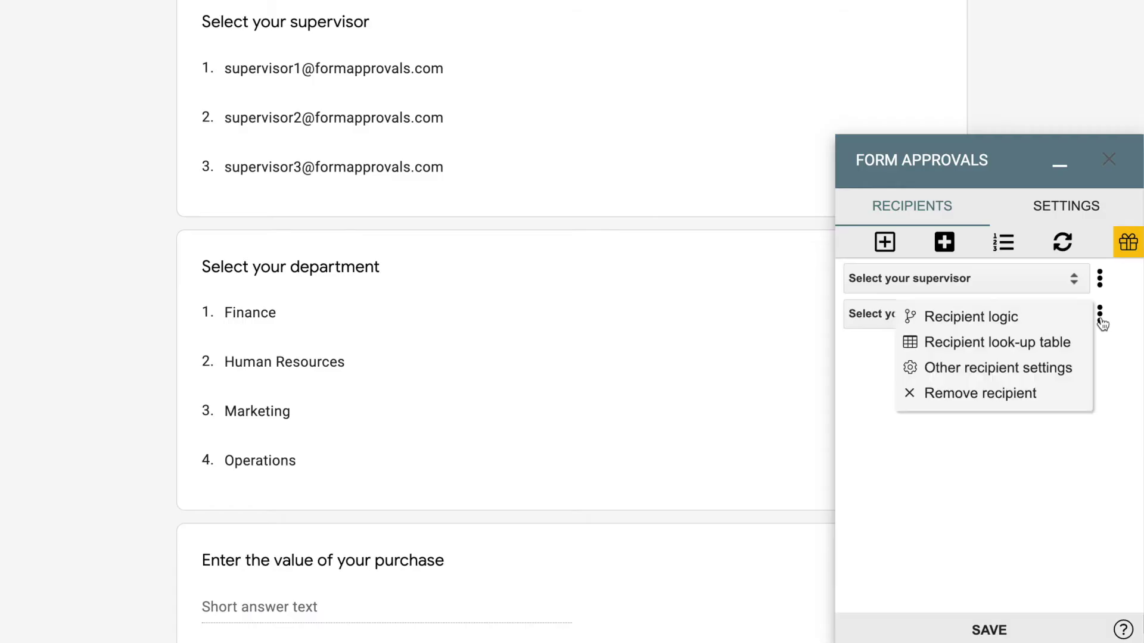
{"action": "left_click", "coordinate": [1076, 348]}
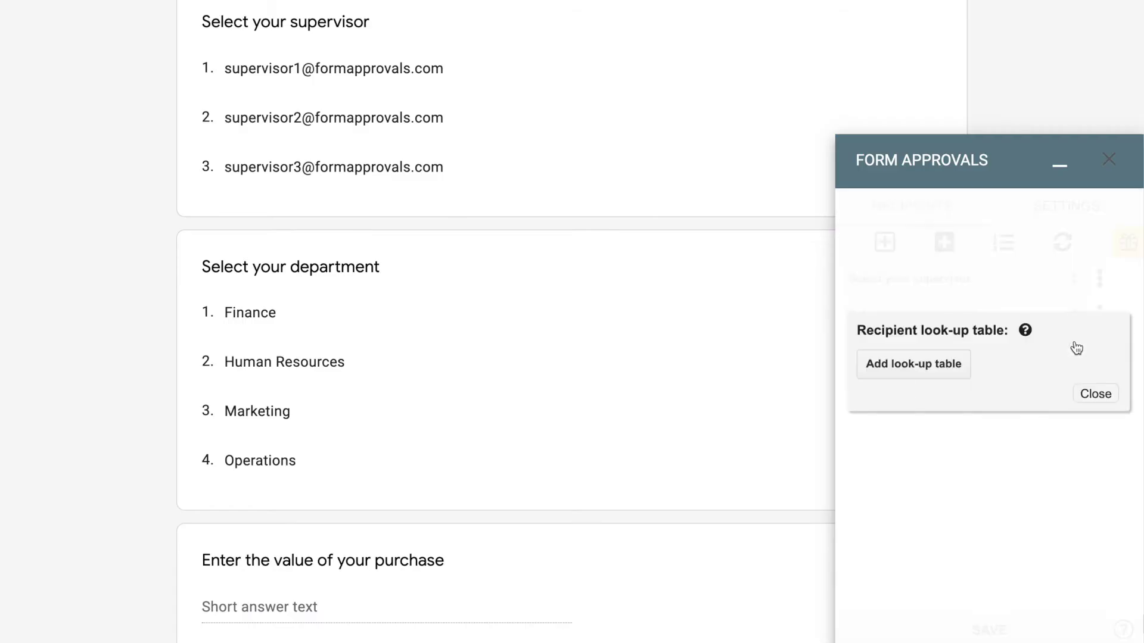
{"action": "left_click", "coordinate": [957, 366]}
{"action": "left_click", "coordinate": [966, 446]}
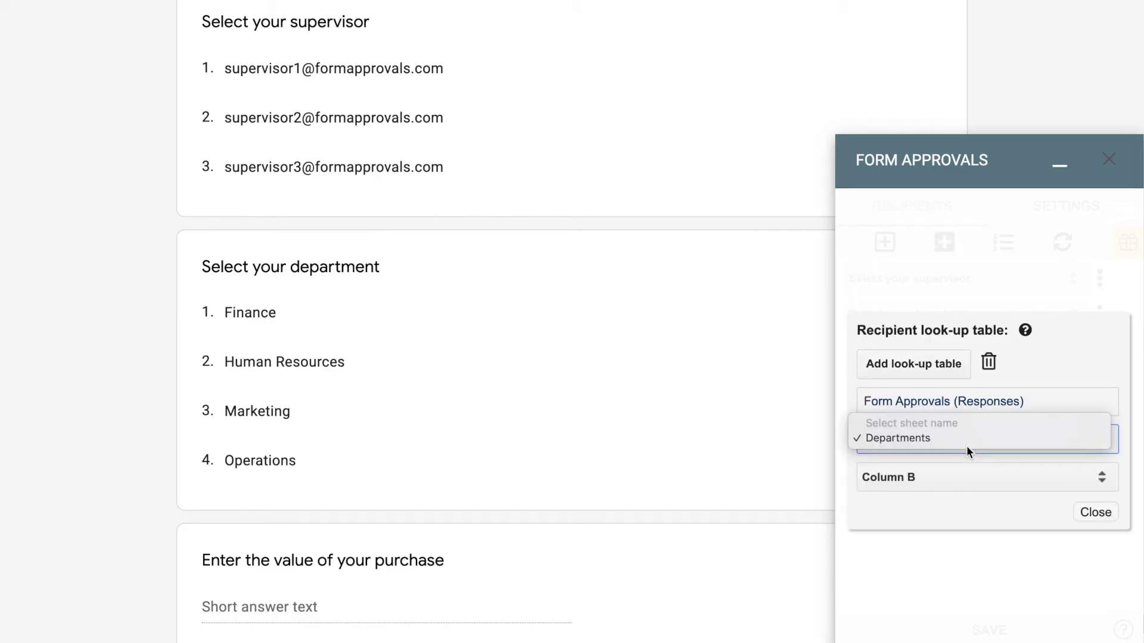
{"action": "left_click", "coordinate": [970, 438]}
{"action": "left_click", "coordinate": [971, 477]}
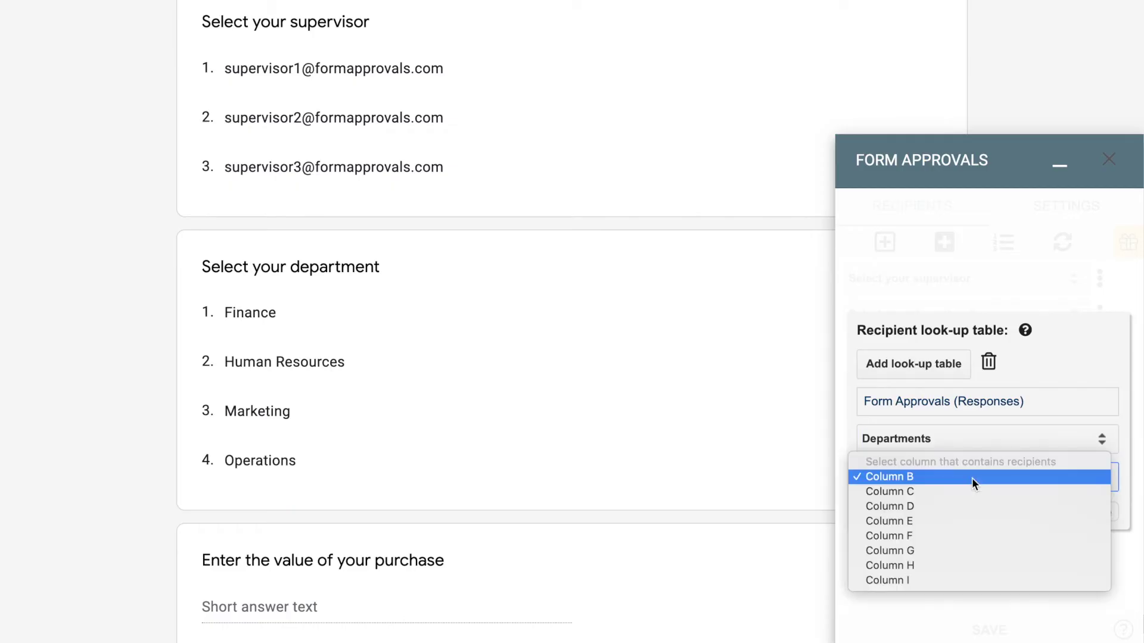
{"action": "left_click", "coordinate": [972, 479]}
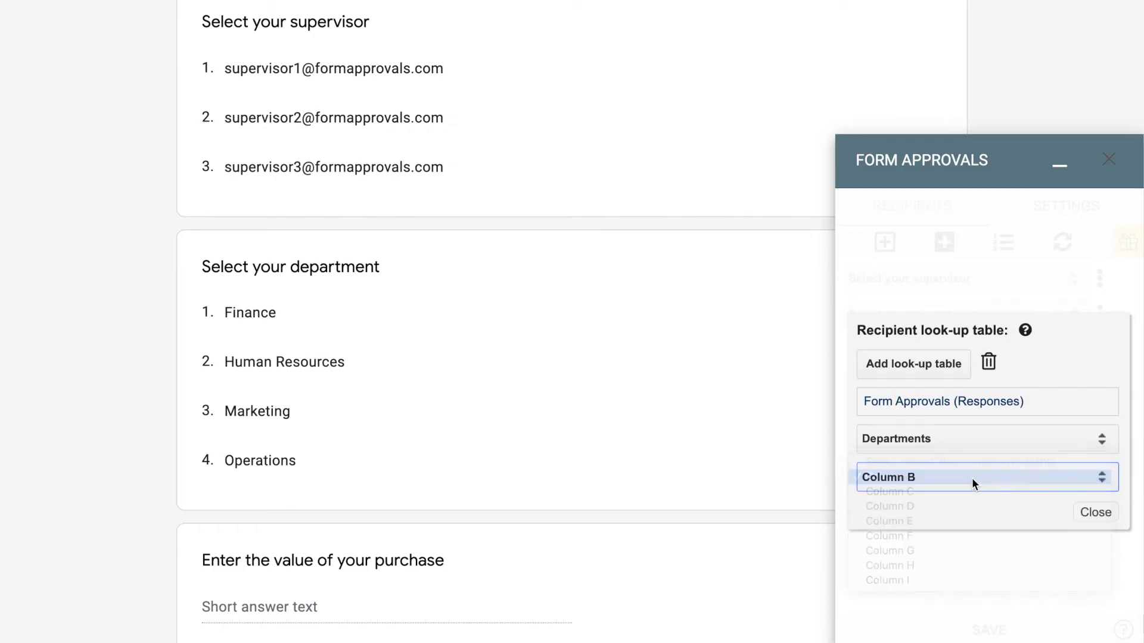
{"action": "left_click", "coordinate": [1088, 514]}
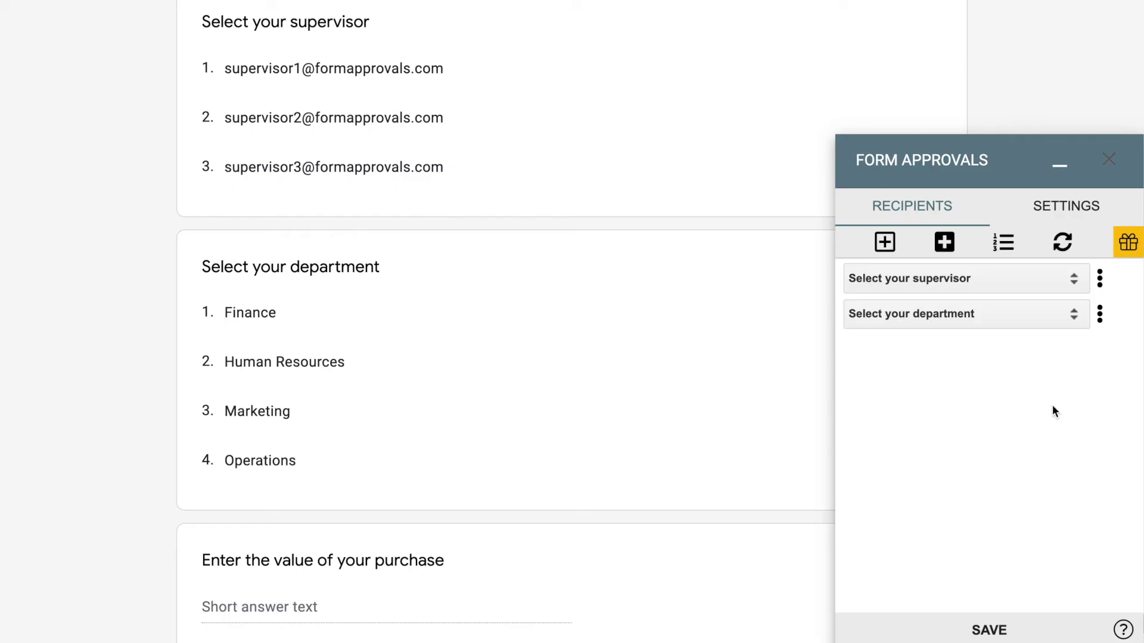
{"action": "left_click", "coordinate": [1004, 243]}
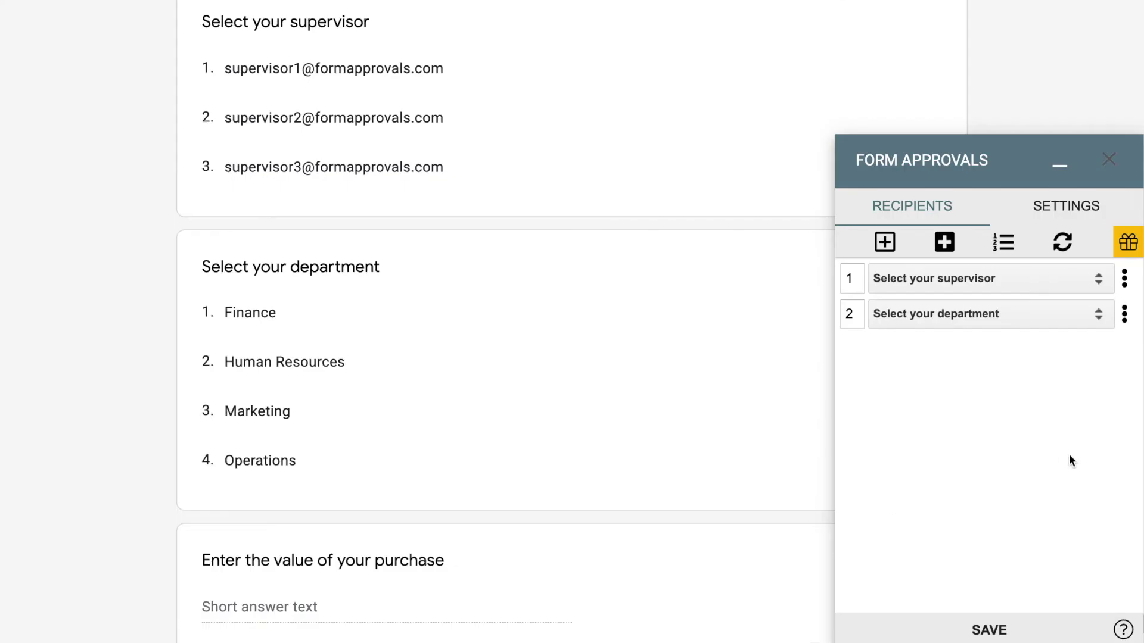
{"action": "left_click", "coordinate": [1124, 318]}
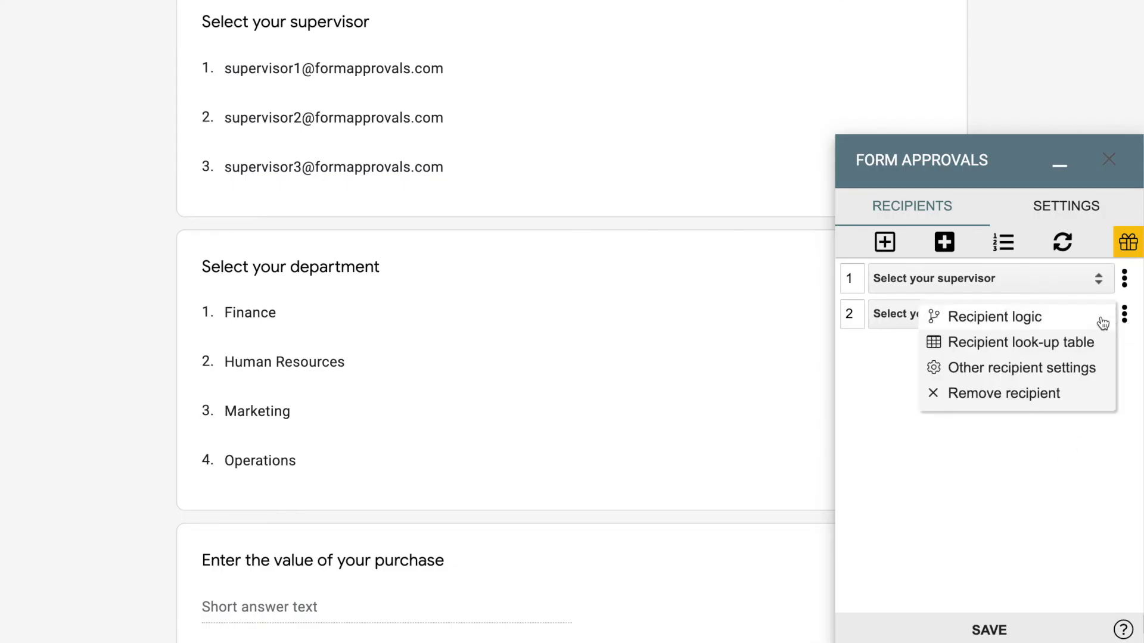
- Set the department recipient's logic to 'Enter the value of your purchase' is less than 1000
{"action": "left_click", "coordinate": [1099, 321]}
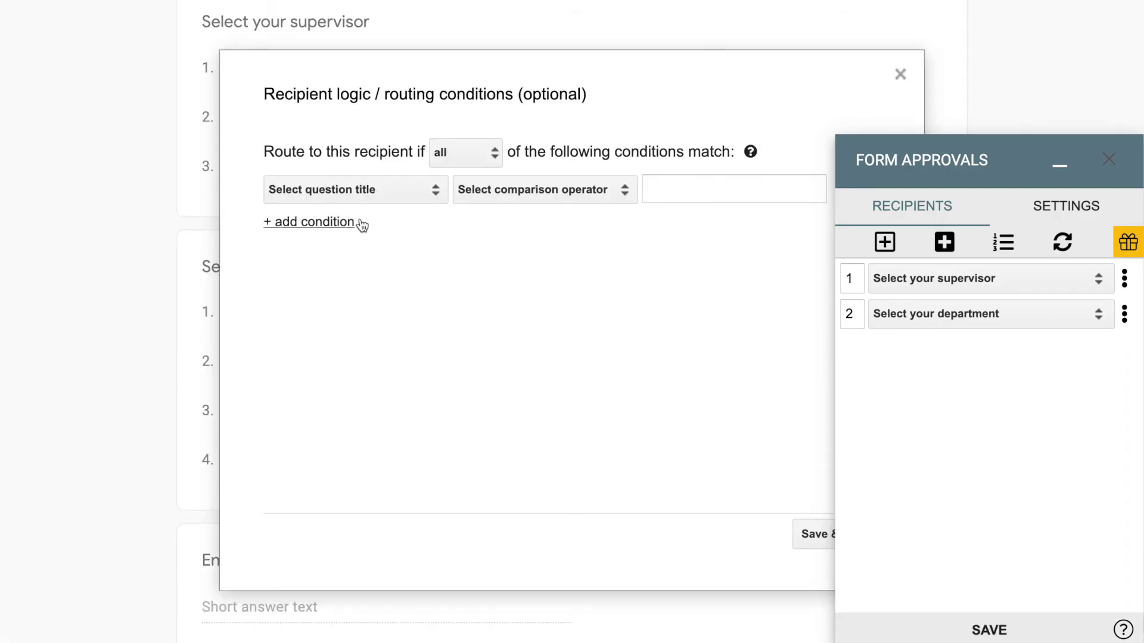
{"action": "left_click", "coordinate": [374, 191]}
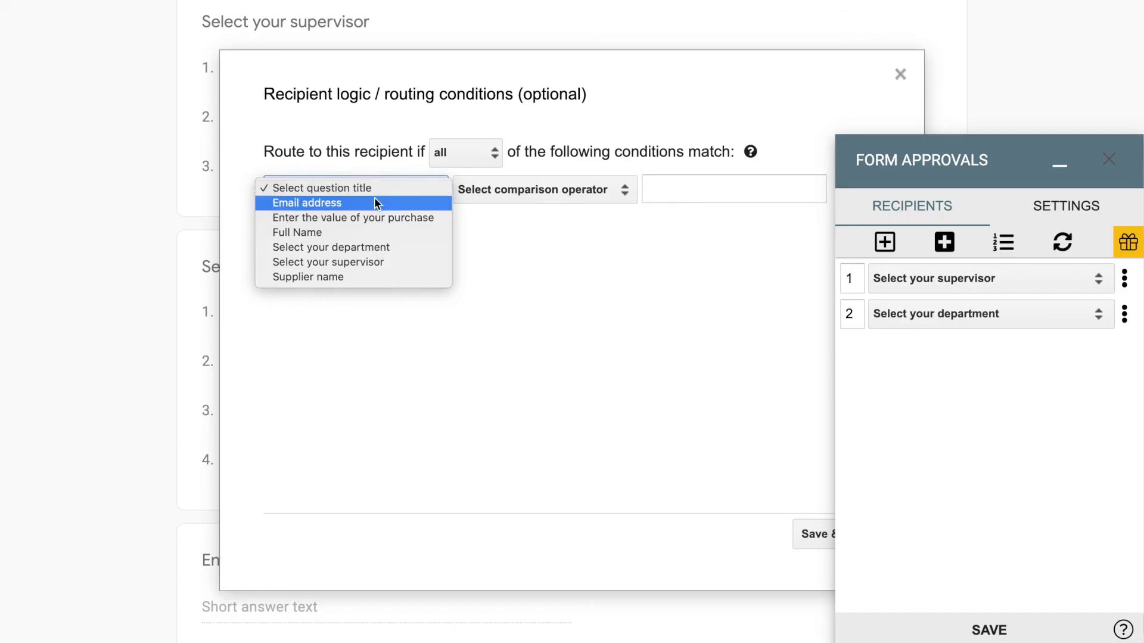
{"action": "left_click", "coordinate": [375, 218]}
{"action": "left_click", "coordinate": [477, 191]}
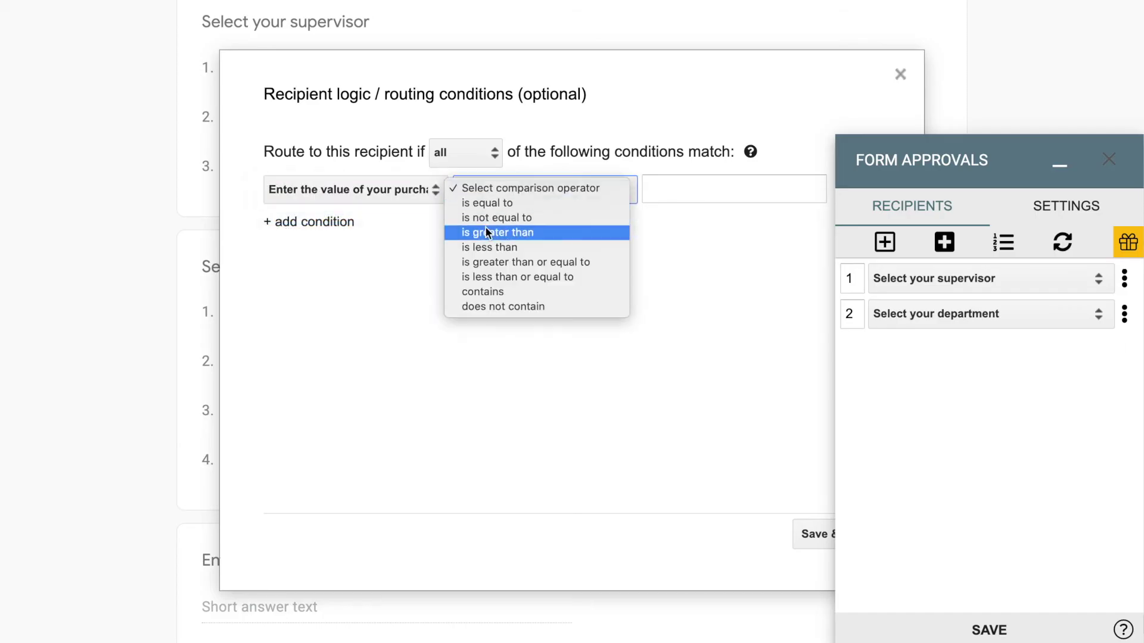
{"action": "left_click", "coordinate": [488, 247]}
{"action": "left_click", "coordinate": [668, 191]}
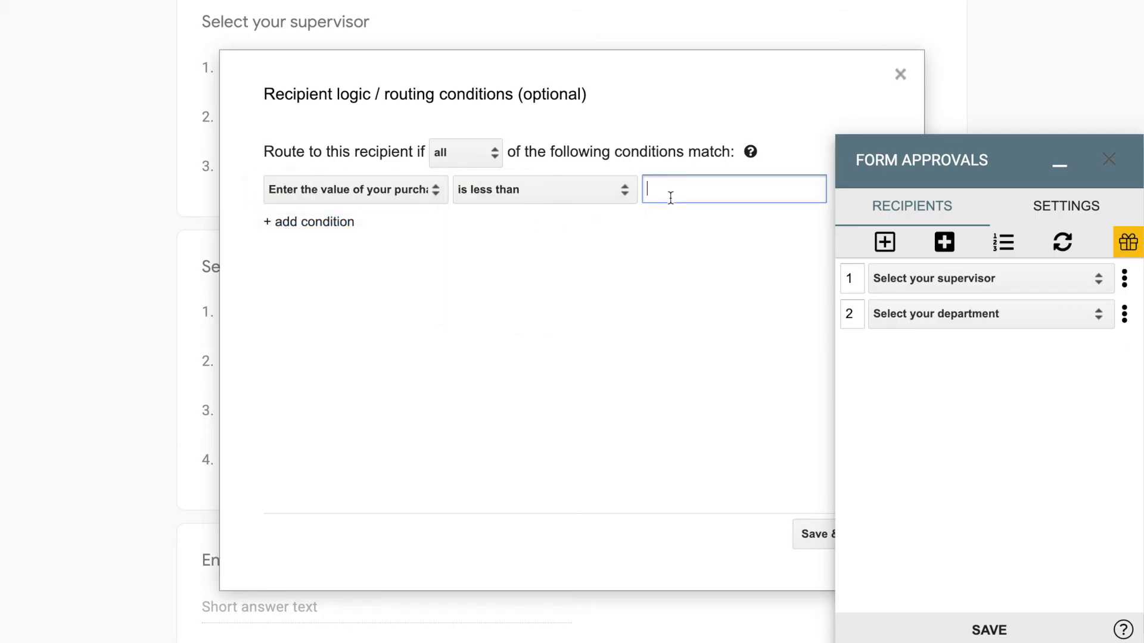
{"action": "type", "text": "1000"}
{"action": "left_click", "coordinate": [802, 532]}
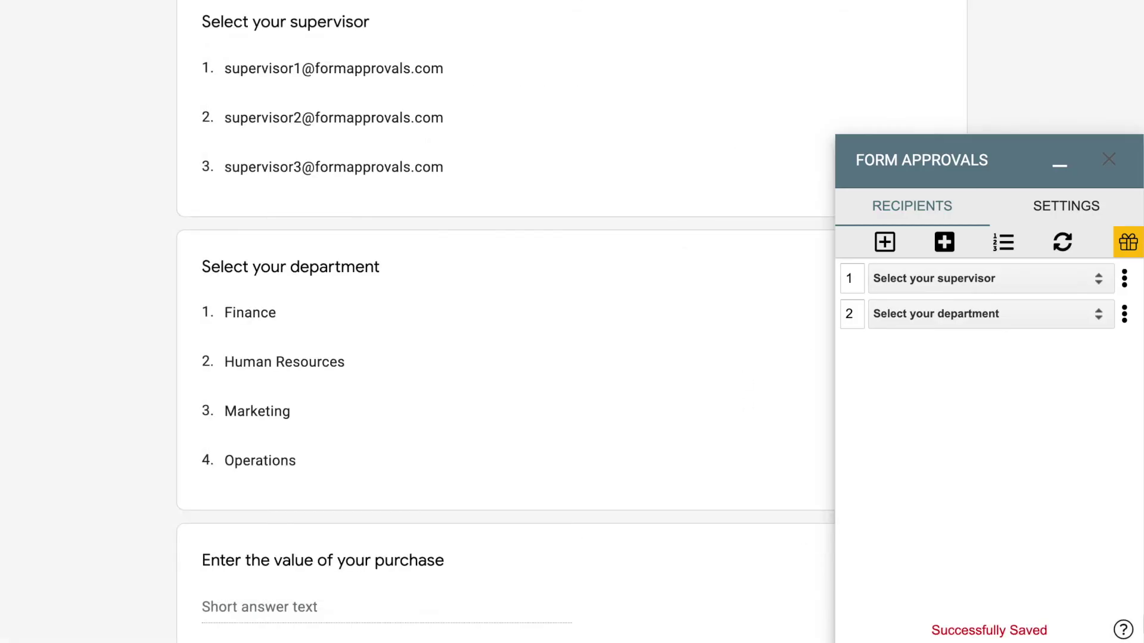
- Add a third dynamic recipient from 'Select your department' with approval order 2
{"action": "left_click", "coordinate": [944, 242]}
{"action": "left_click", "coordinate": [927, 350]}
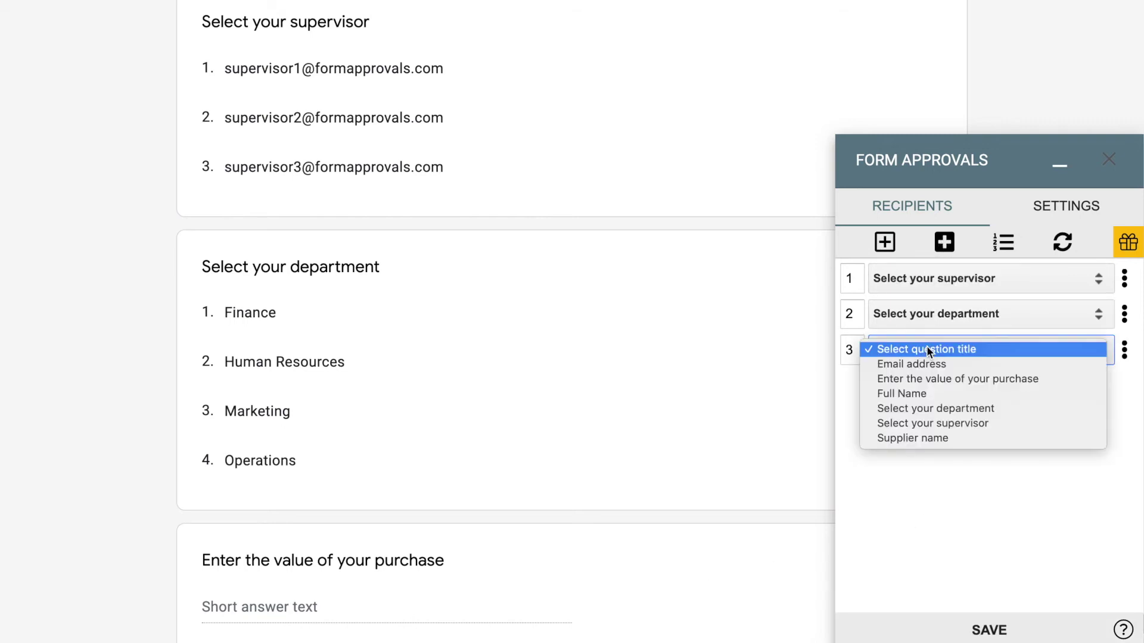
{"action": "left_click", "coordinate": [927, 405]}
{"action": "left_click", "coordinate": [851, 350]}
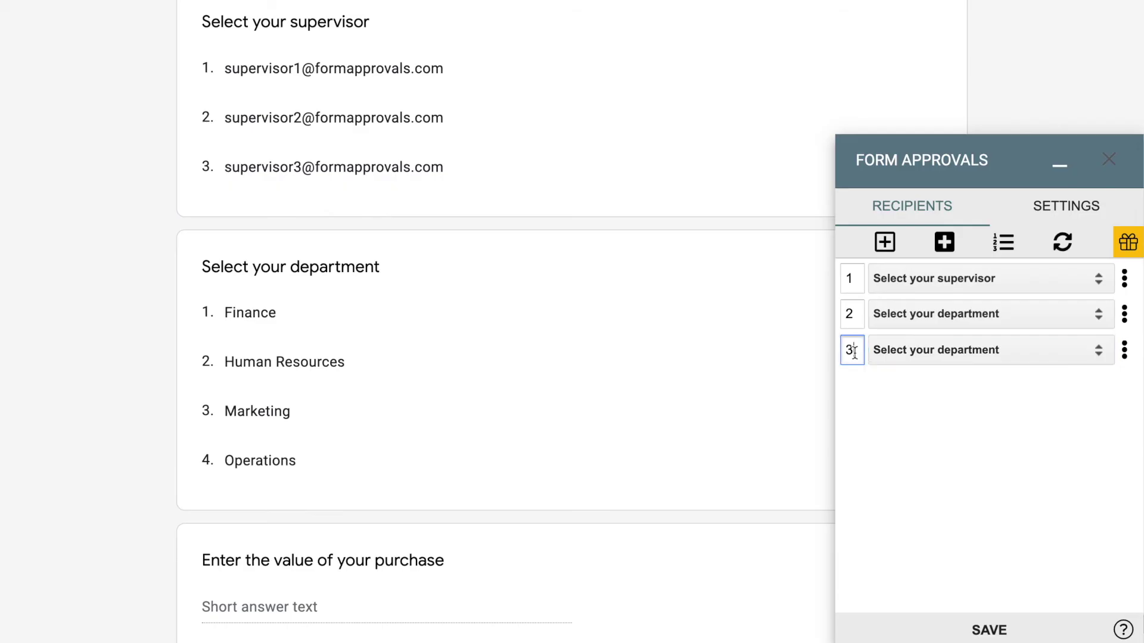
{"action": "key", "text": "BackSpace"}
{"action": "type", "text": "2"}
{"action": "left_click", "coordinate": [1109, 372]}
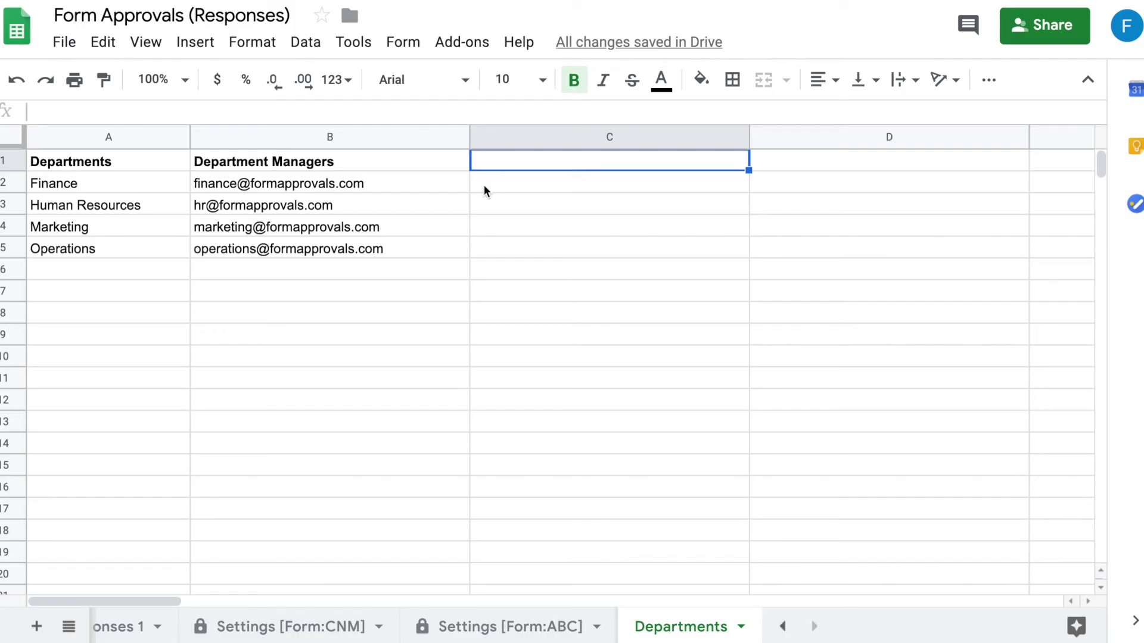
{"action": "key", "text": "ctrl+v"}
{"action": "left_click", "coordinate": [514, 269]}
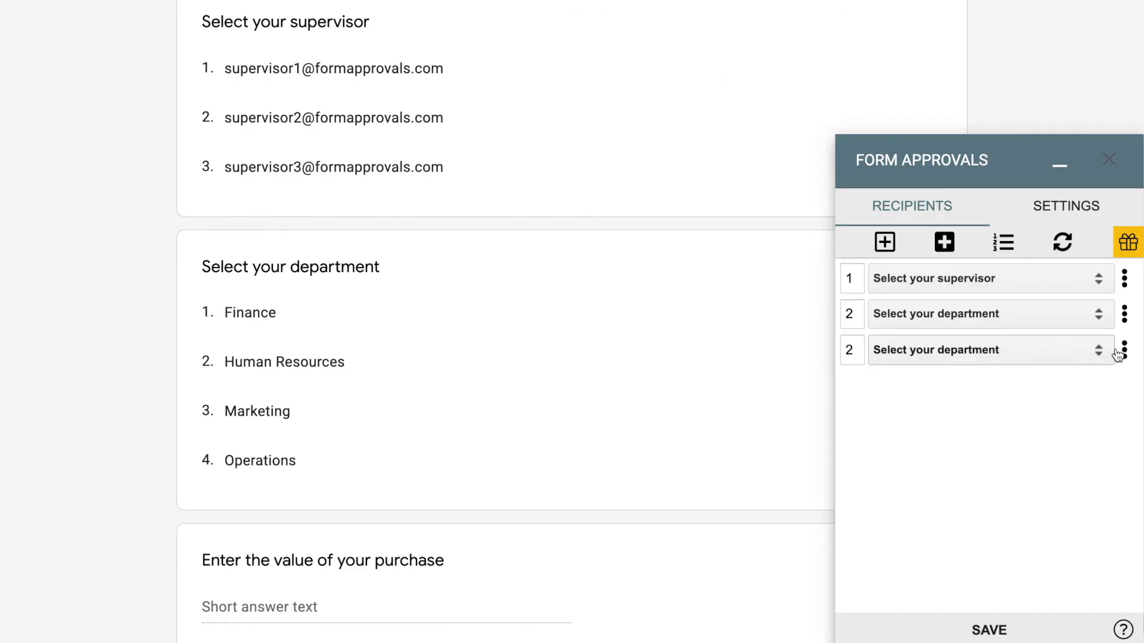
- Give the third recipient a look-up table using the Departments sheet, Column C
{"action": "left_click", "coordinate": [1123, 352]}
{"action": "left_click", "coordinate": [942, 377]}
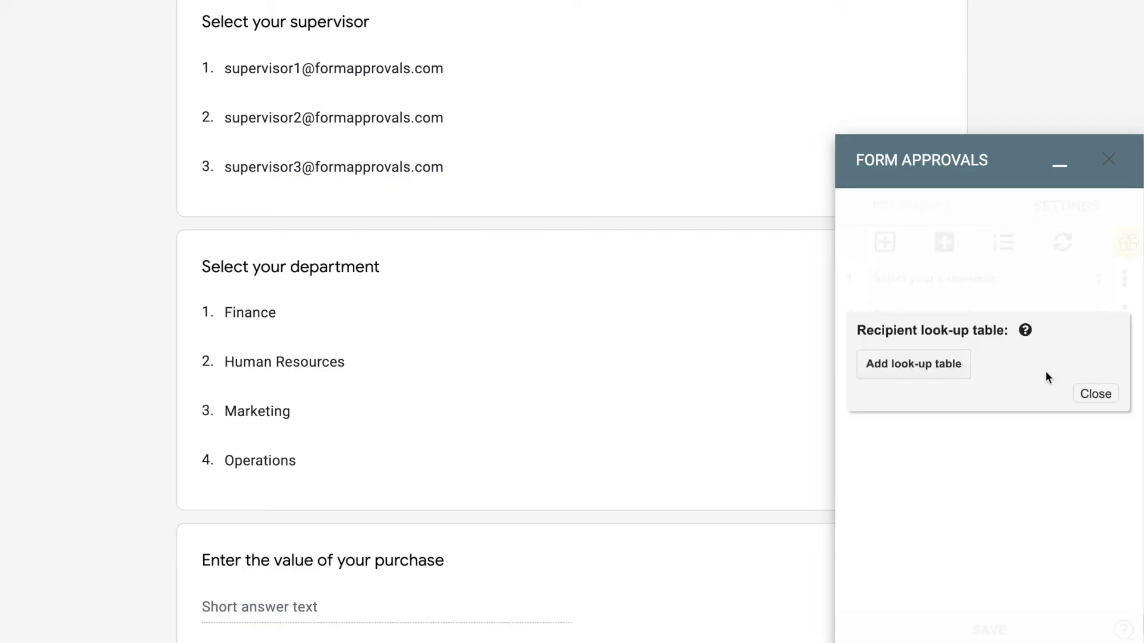
{"action": "left_click", "coordinate": [935, 366]}
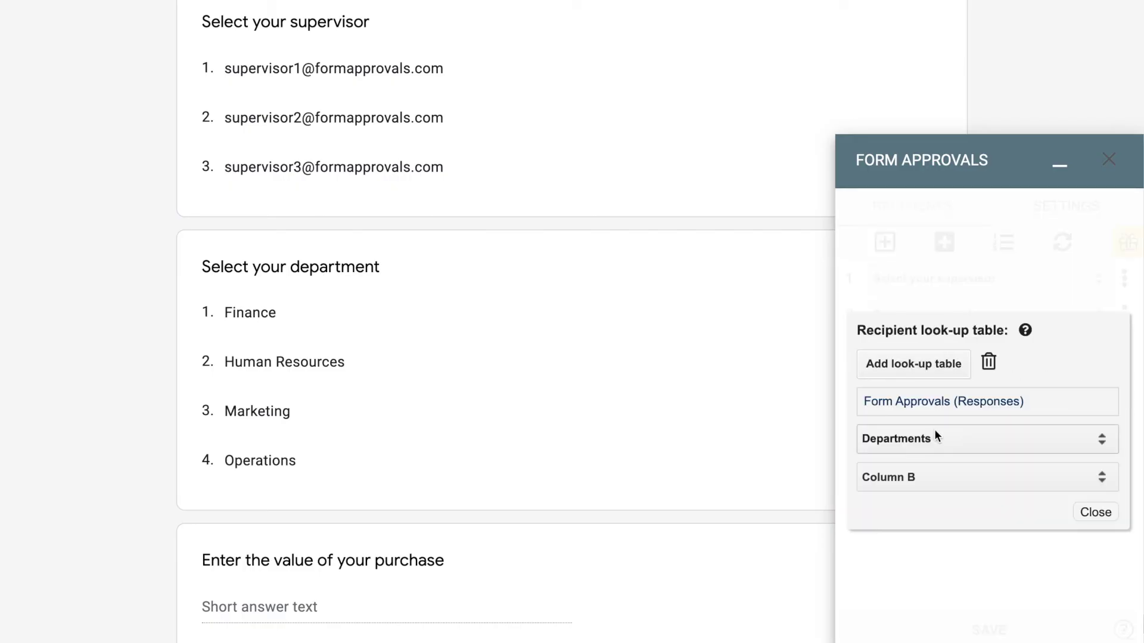
{"action": "left_click", "coordinate": [934, 438]}
{"action": "left_click", "coordinate": [934, 438]}
{"action": "left_click", "coordinate": [932, 476]}
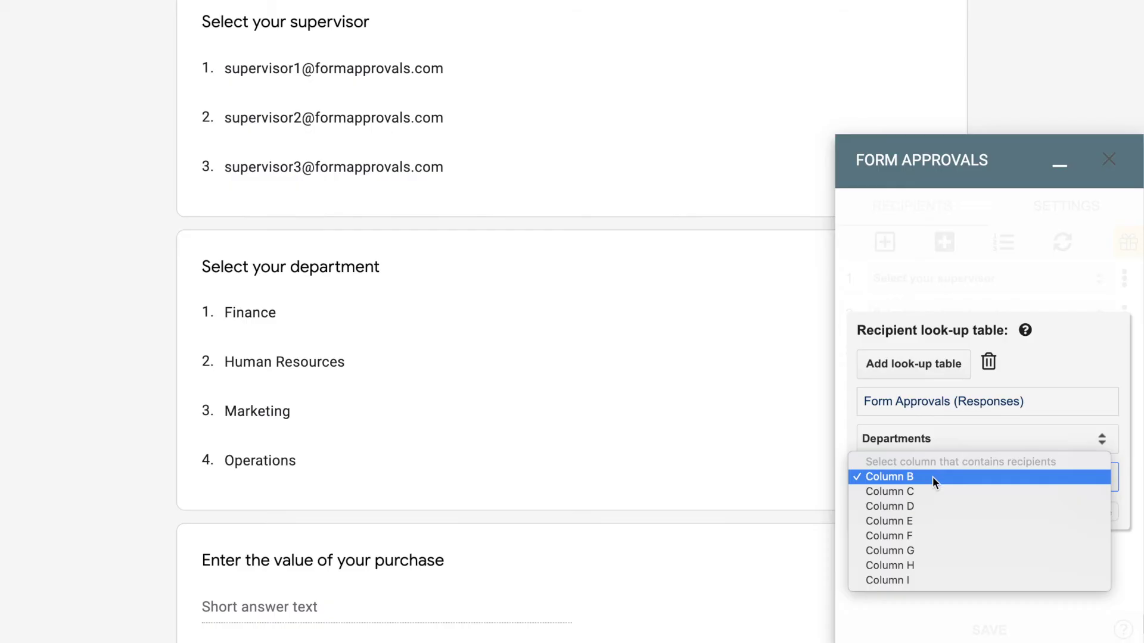
{"action": "left_click", "coordinate": [933, 489]}
{"action": "left_click", "coordinate": [1084, 521]}
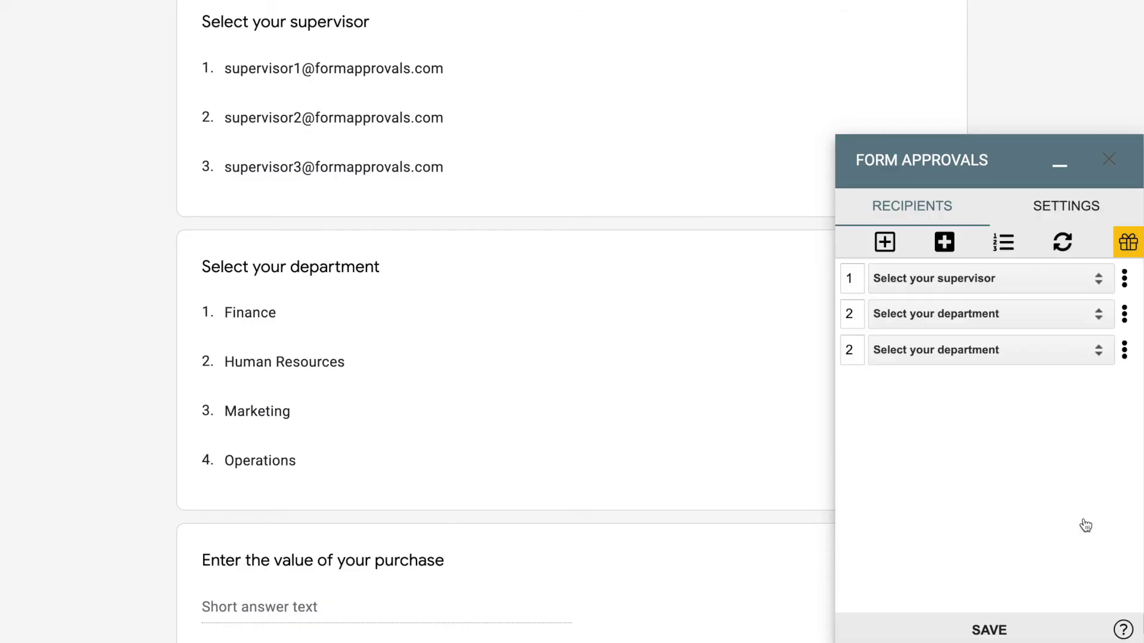
- Route the third recipient only when the purchase value is greater than or equal to 1000
{"action": "left_click", "coordinate": [1124, 351]}
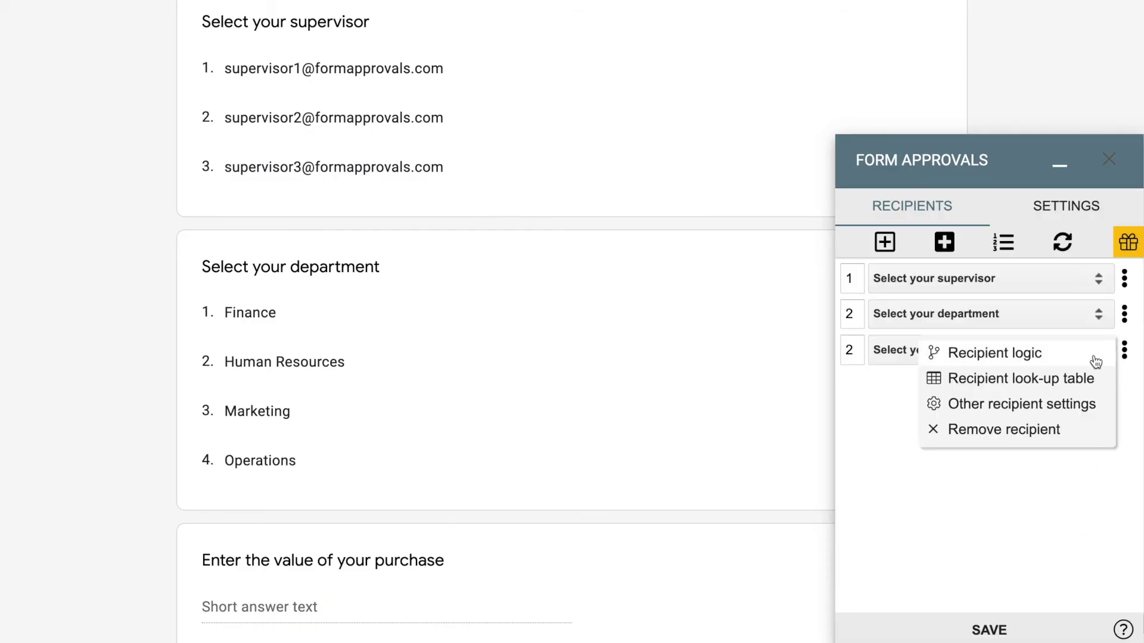
{"action": "left_click", "coordinate": [1092, 357]}
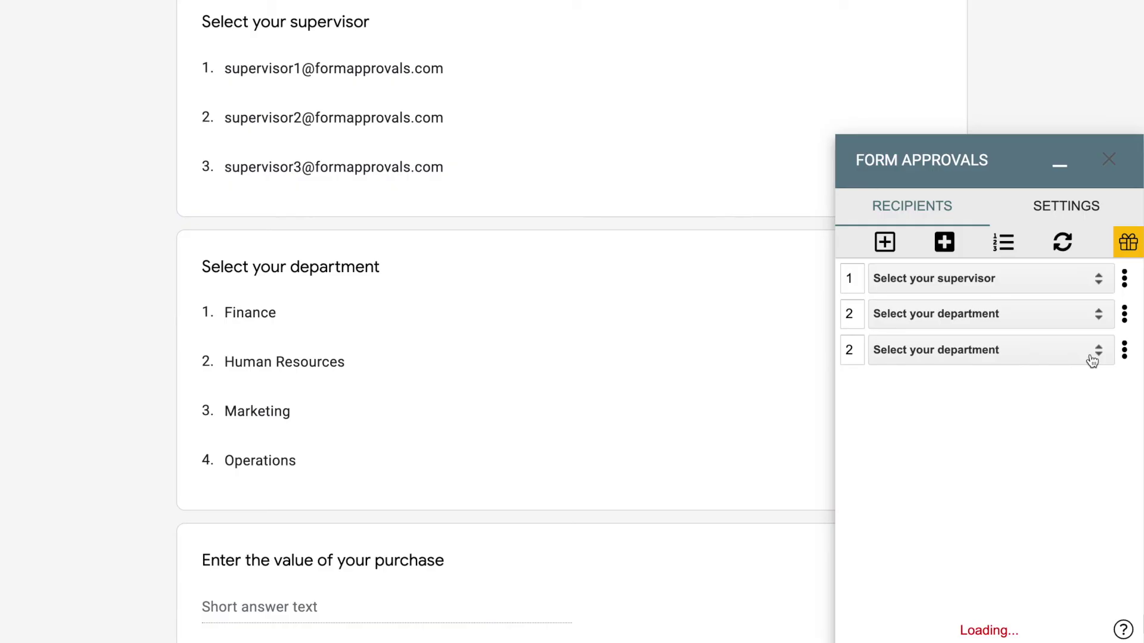
{"action": "left_click", "coordinate": [354, 187]}
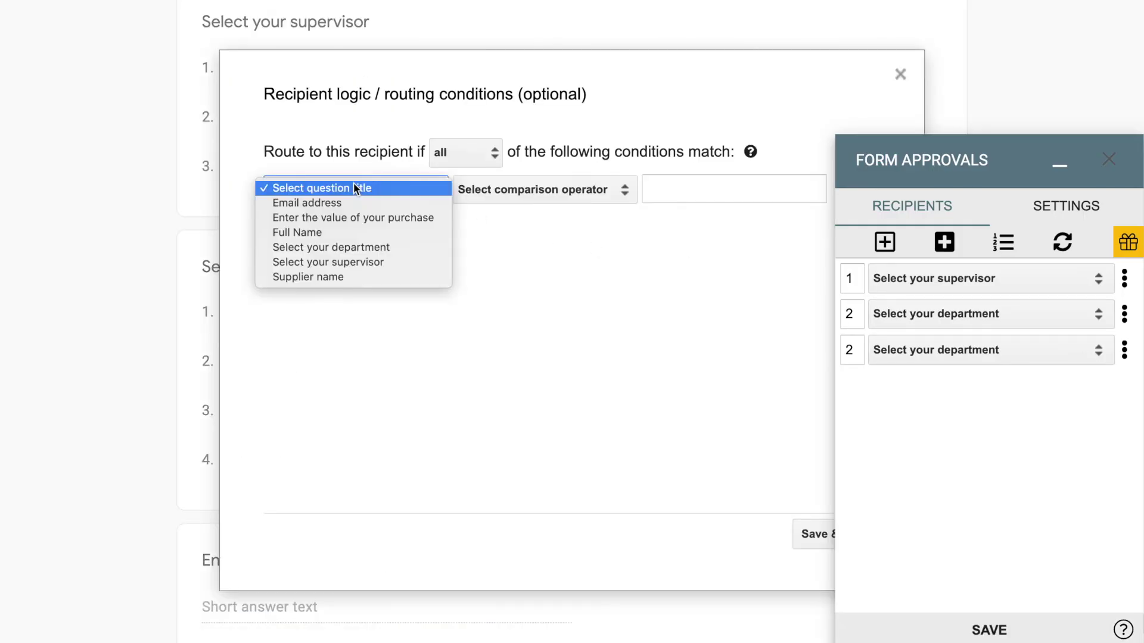
{"action": "left_click", "coordinate": [352, 217]}
{"action": "left_click", "coordinate": [465, 192]}
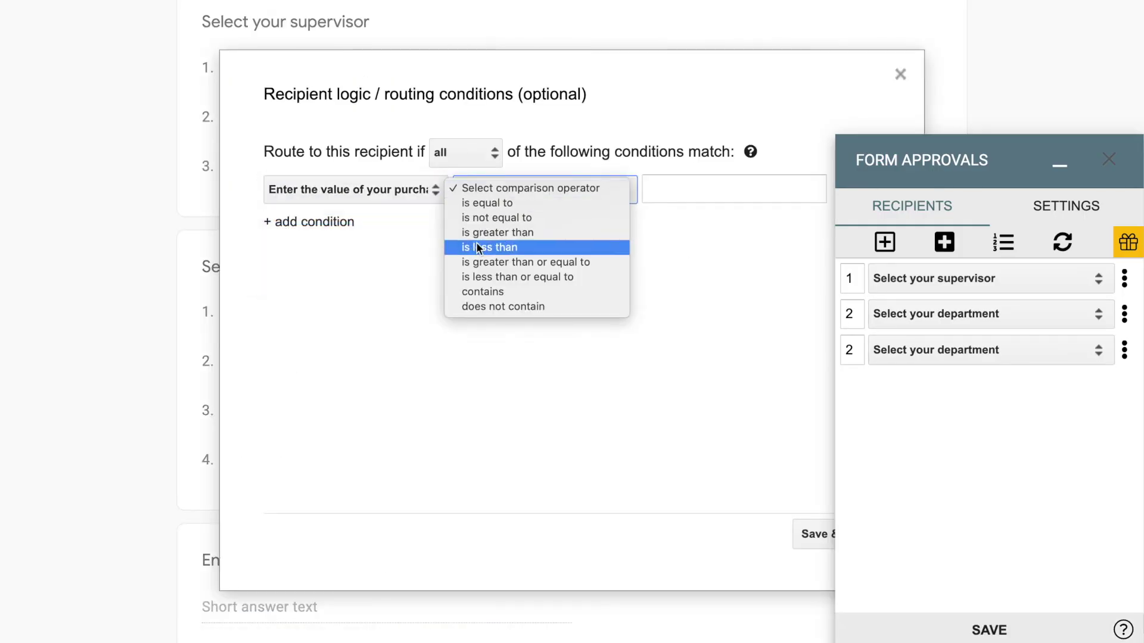
{"action": "left_click", "coordinate": [479, 262]}
{"action": "left_click", "coordinate": [656, 192]}
{"action": "type", "text": "1000"}
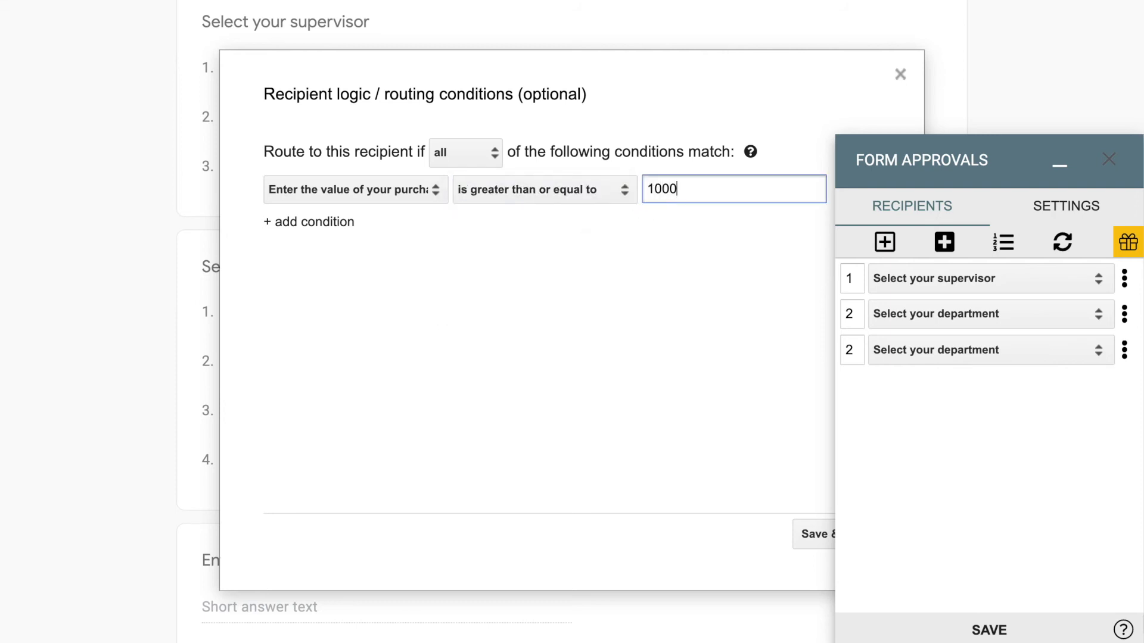
{"action": "left_click", "coordinate": [815, 534]}
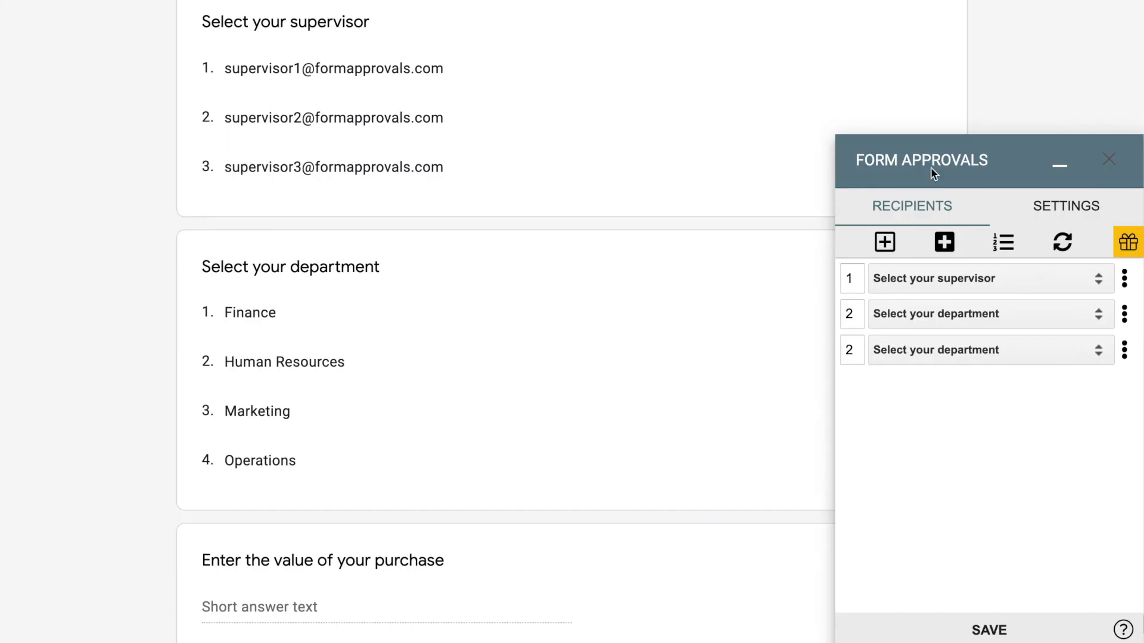
- Open the Form Approvals SETTINGS tab to show the General options
{"action": "left_click", "coordinate": [1050, 208]}
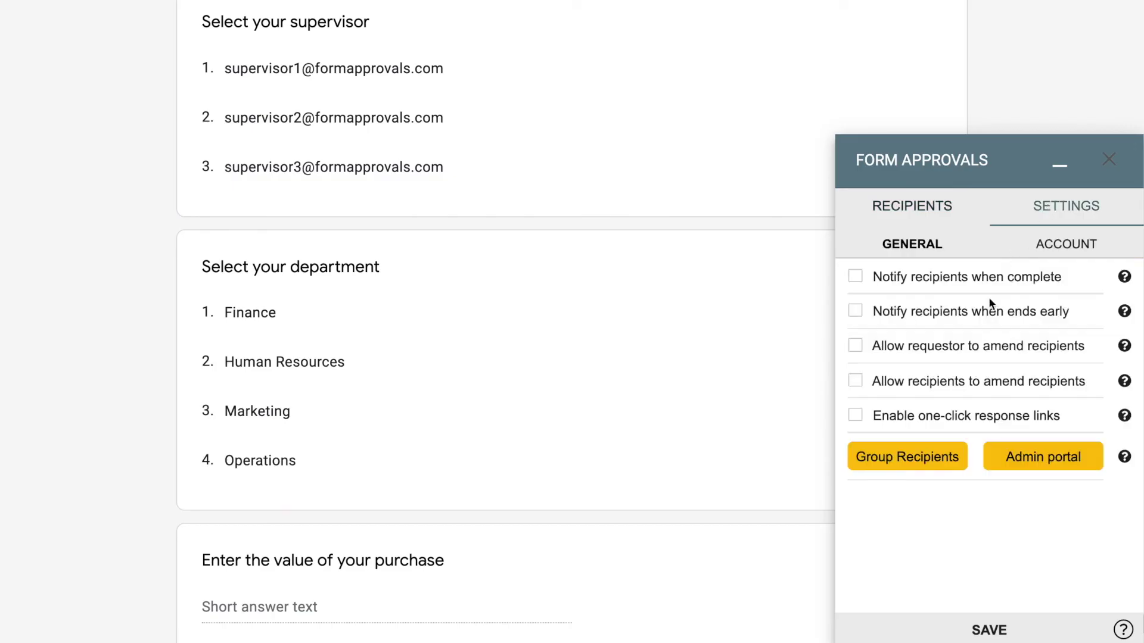
- Create a new recipient group named 'Purchasing Team'
{"action": "left_click", "coordinate": [941, 461]}
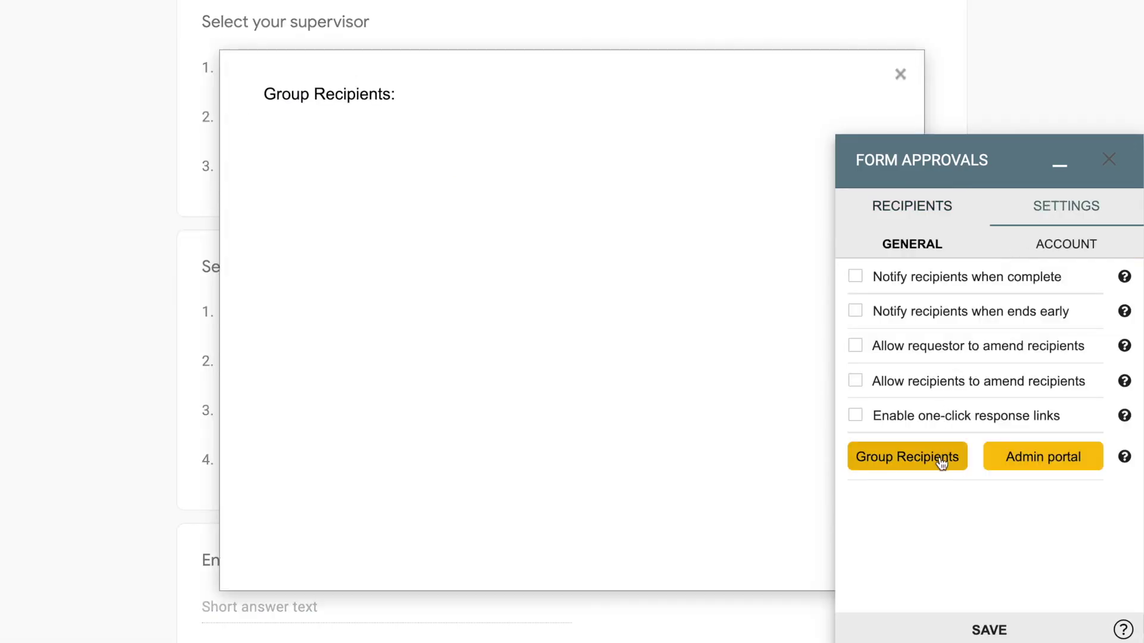
{"action": "left_click", "coordinate": [625, 334]}
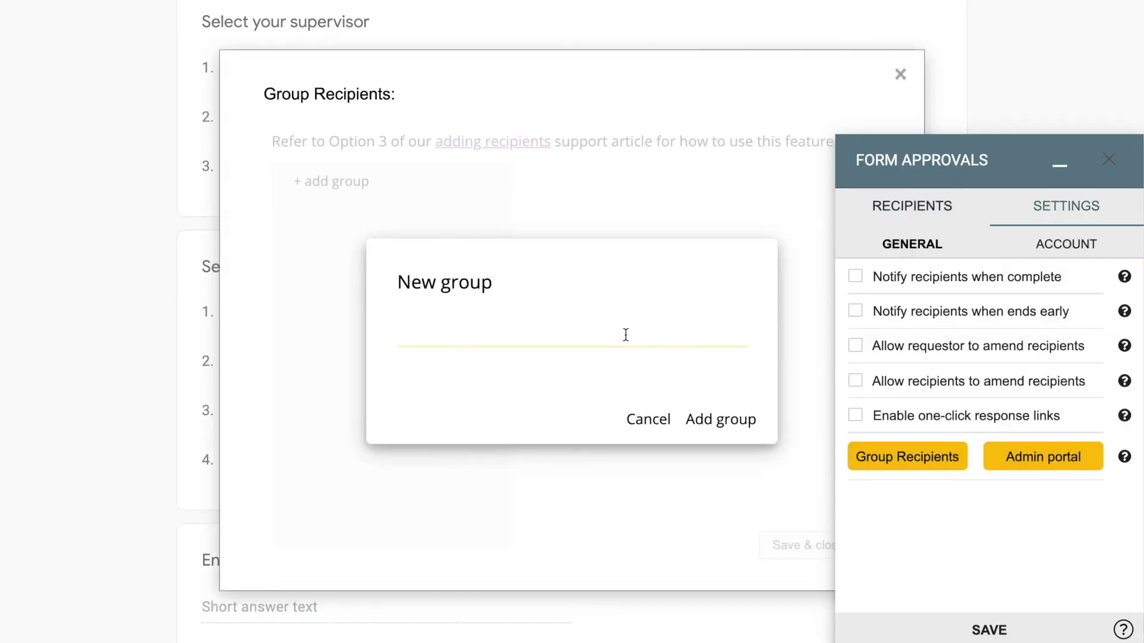
{"action": "type", "text": "Purchasing Te"}
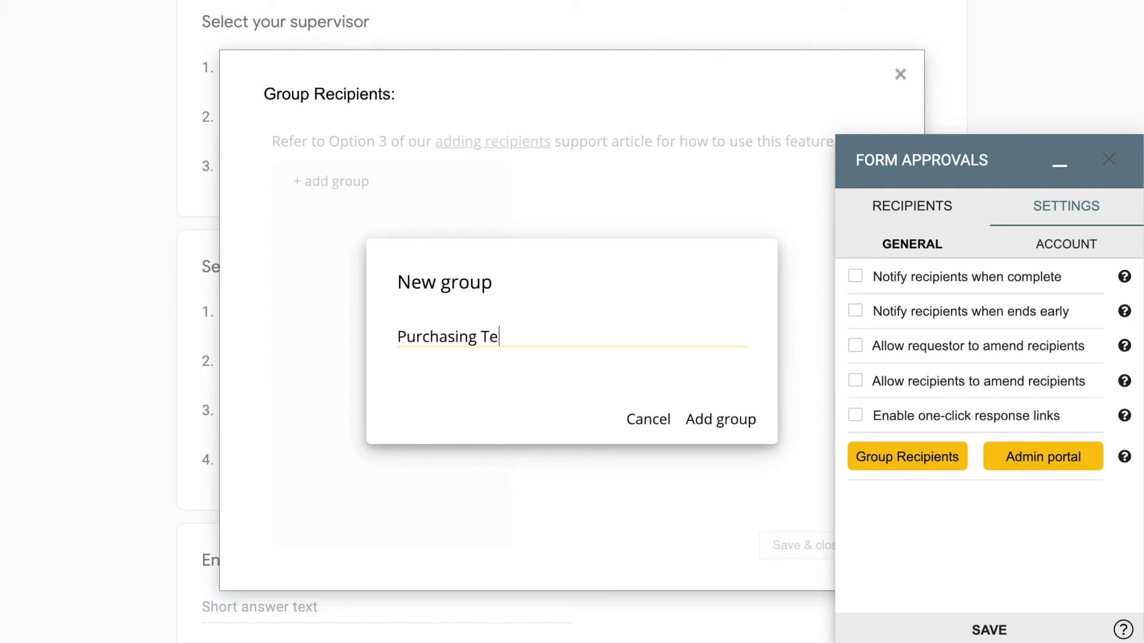
{"action": "type", "text": "am"}
{"action": "left_click", "coordinate": [719, 420]}
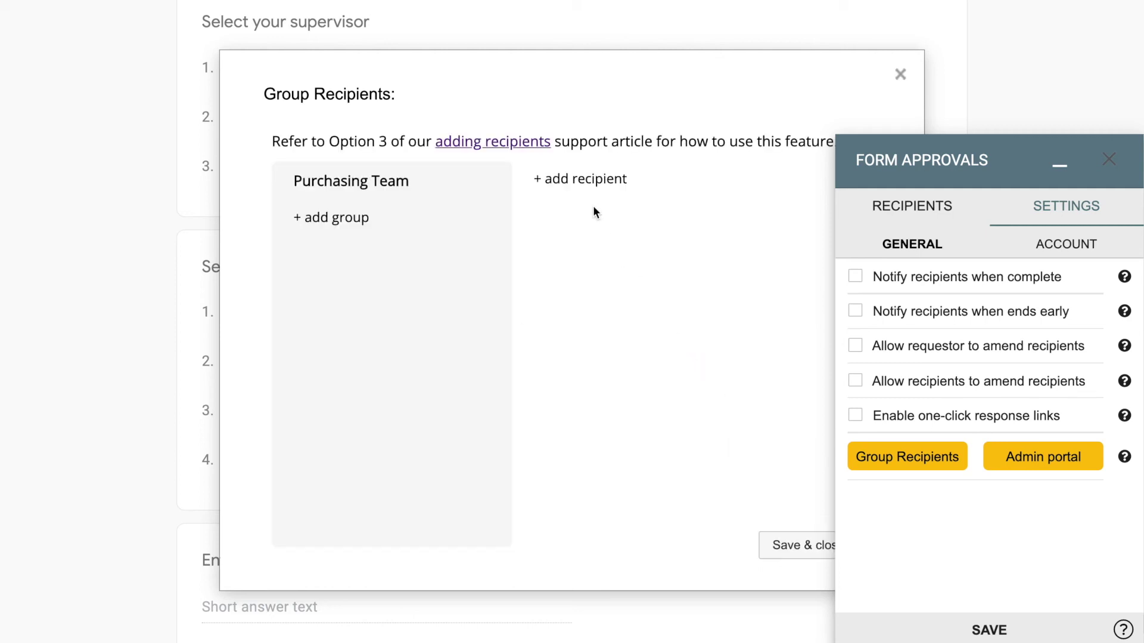
- Add the first purchasing officer's e-mail address to the Purchasing Team group
{"action": "left_click", "coordinate": [594, 211]}
{"action": "left_click", "coordinate": [544, 331]}
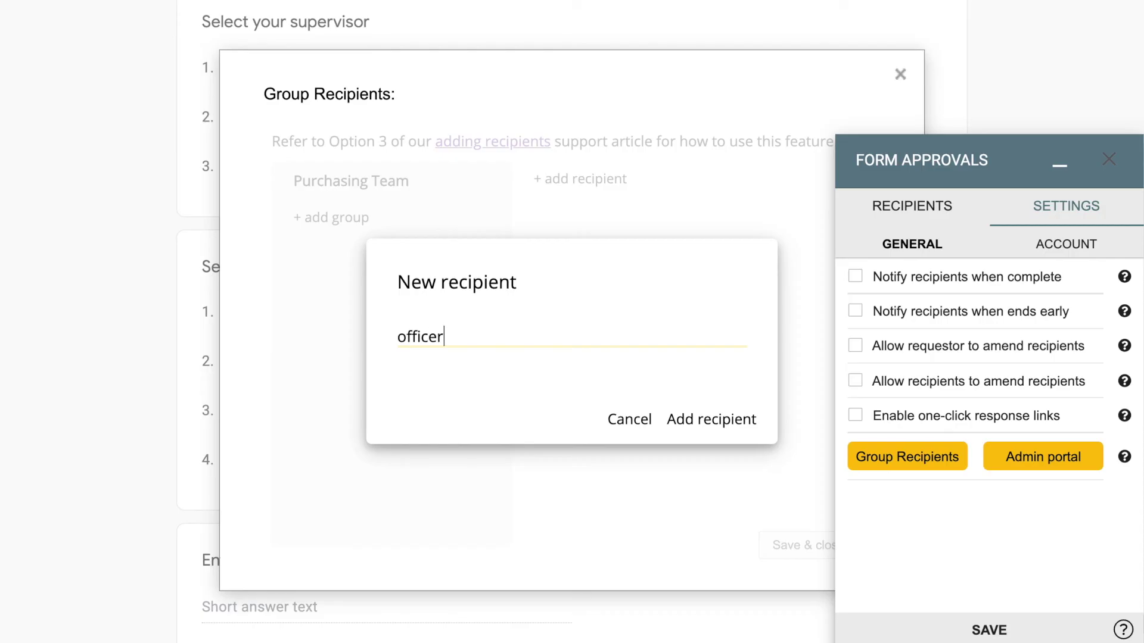
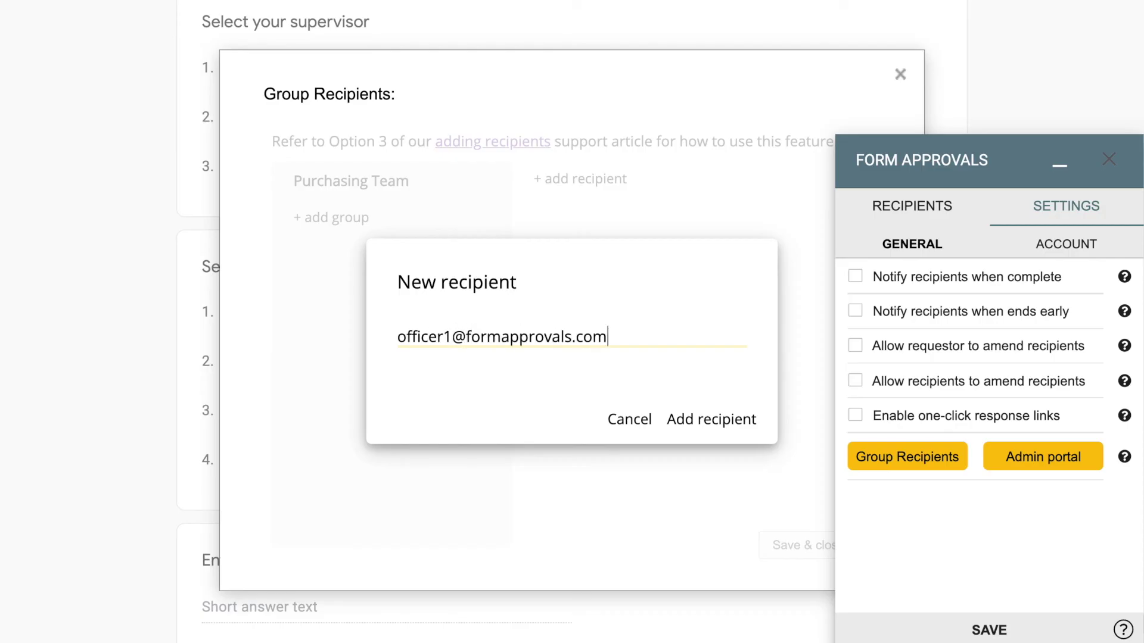
{"action": "key", "text": "ctrl+a"}
{"action": "key", "text": "ctrl+c"}
{"action": "left_click", "coordinate": [704, 427]}
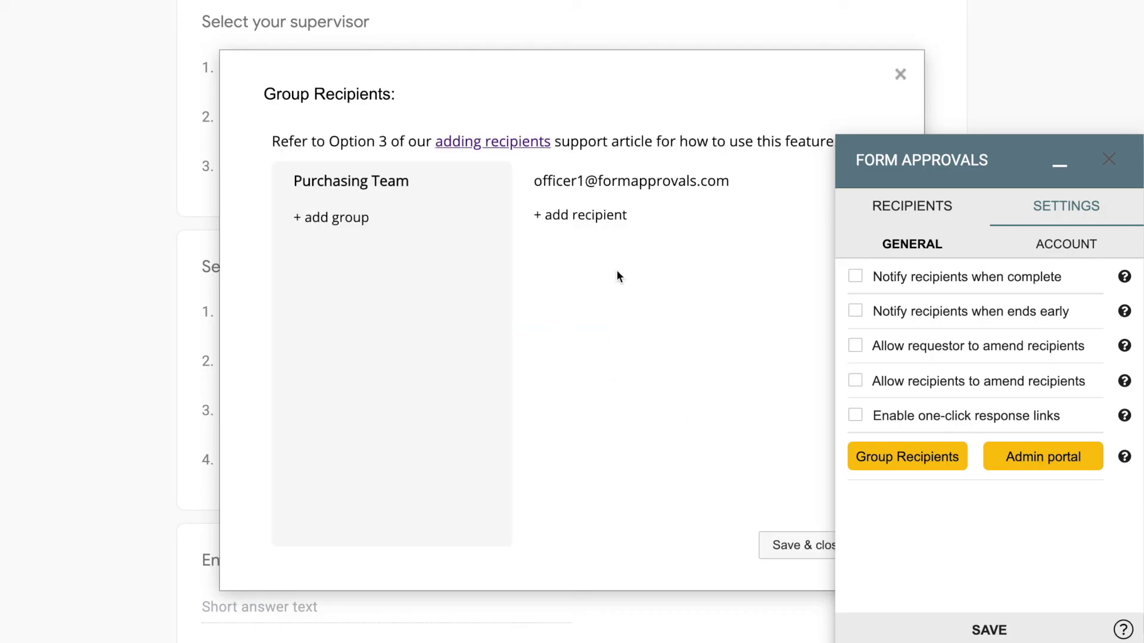
- Add the second purchasing officer's address, reusing the first with the number changed to 2
{"action": "left_click", "coordinate": [581, 214]}
{"action": "key", "text": "ctrl+v"}
{"action": "left_click", "coordinate": [460, 337]}
{"action": "key", "text": "BackSpace"}
{"action": "type", "text": "2"}
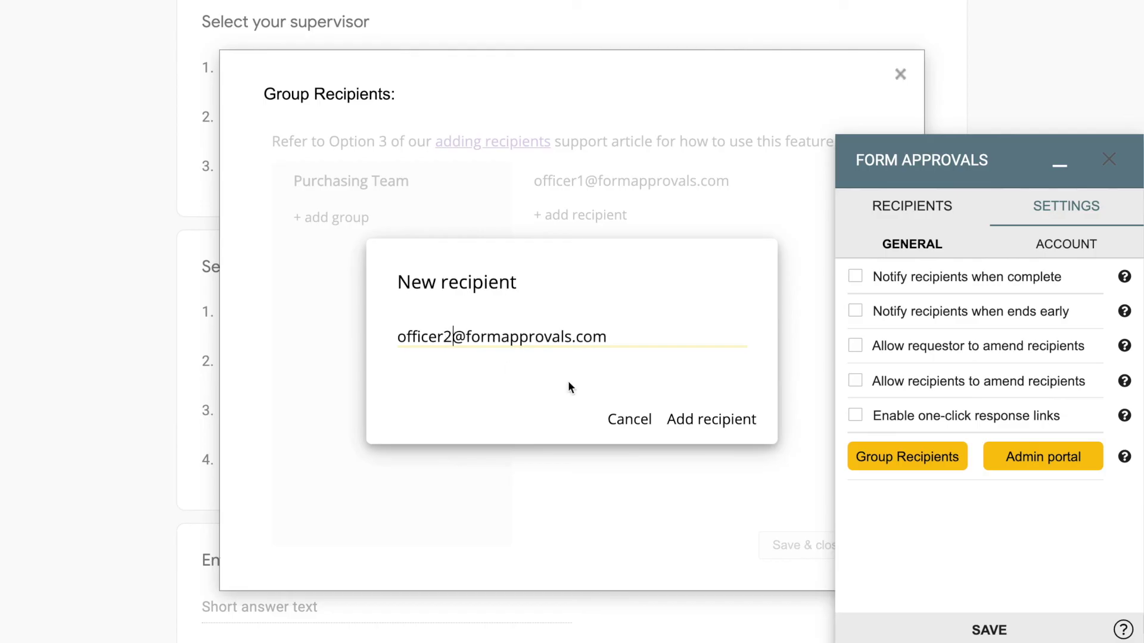
{"action": "left_click", "coordinate": [688, 420]}
- Add the third officer's address with the number changed to 3, then save the group
{"action": "left_click", "coordinate": [590, 251]}
{"action": "key", "text": "ctrl+v"}
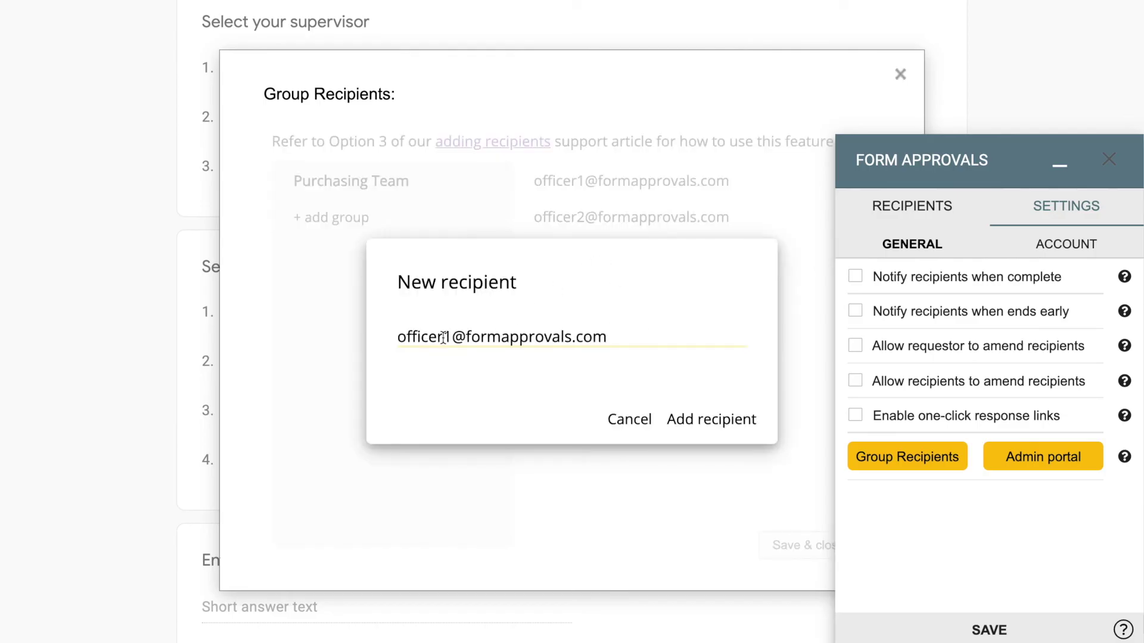
{"action": "left_click", "coordinate": [453, 336]}
{"action": "key", "text": "BackSpace"}
{"action": "type", "text": "3"}
{"action": "left_click", "coordinate": [703, 420]}
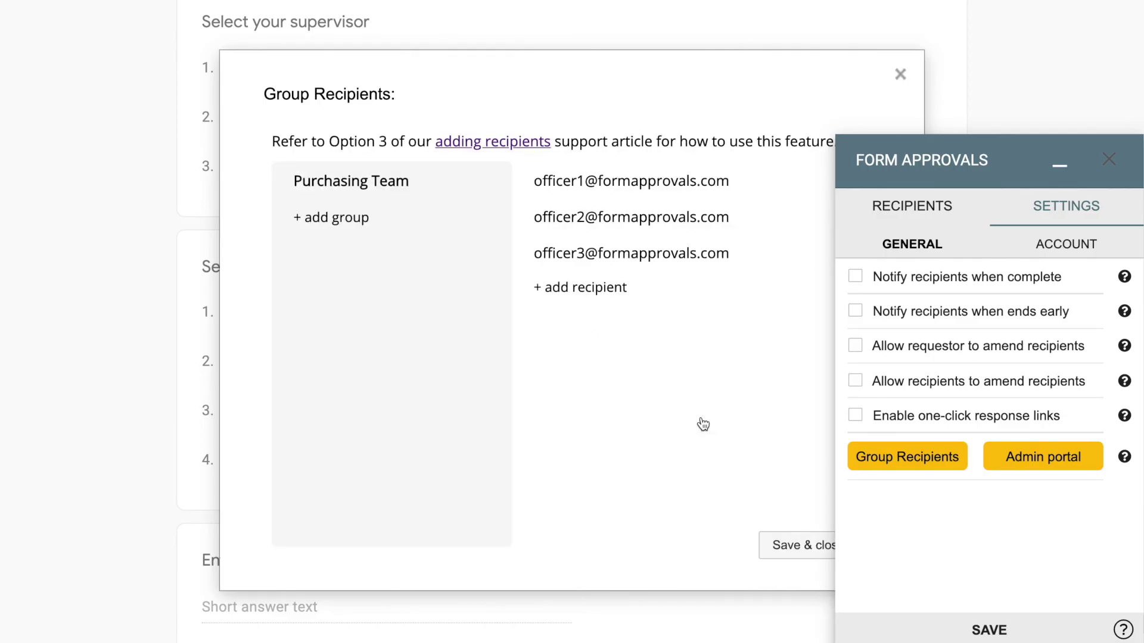
{"action": "left_click", "coordinate": [776, 544]}
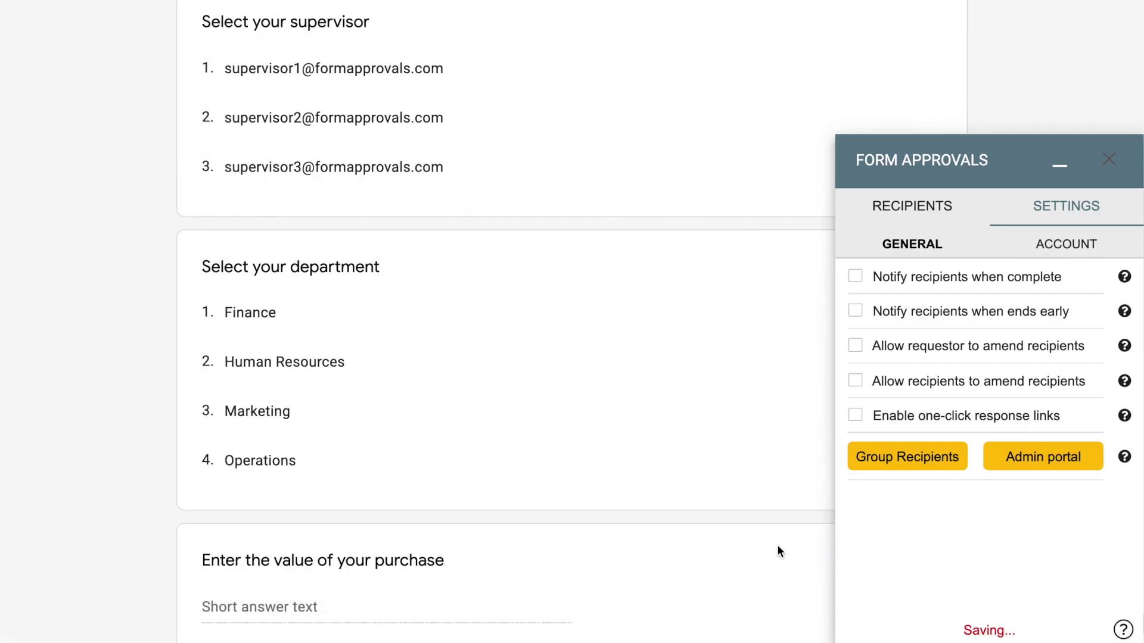
- Add a new static recipient set to the {Purchasing Team} group
{"action": "left_click", "coordinate": [933, 208]}
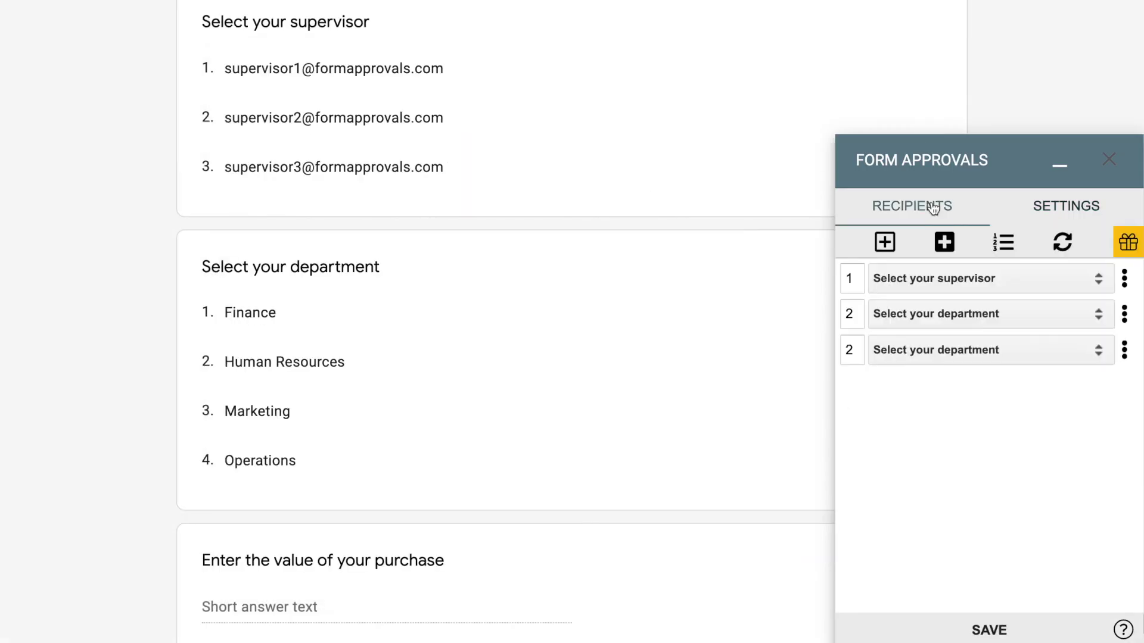
{"action": "left_click", "coordinate": [894, 251]}
{"action": "left_click", "coordinate": [876, 385]}
{"action": "type", "text": "{"}
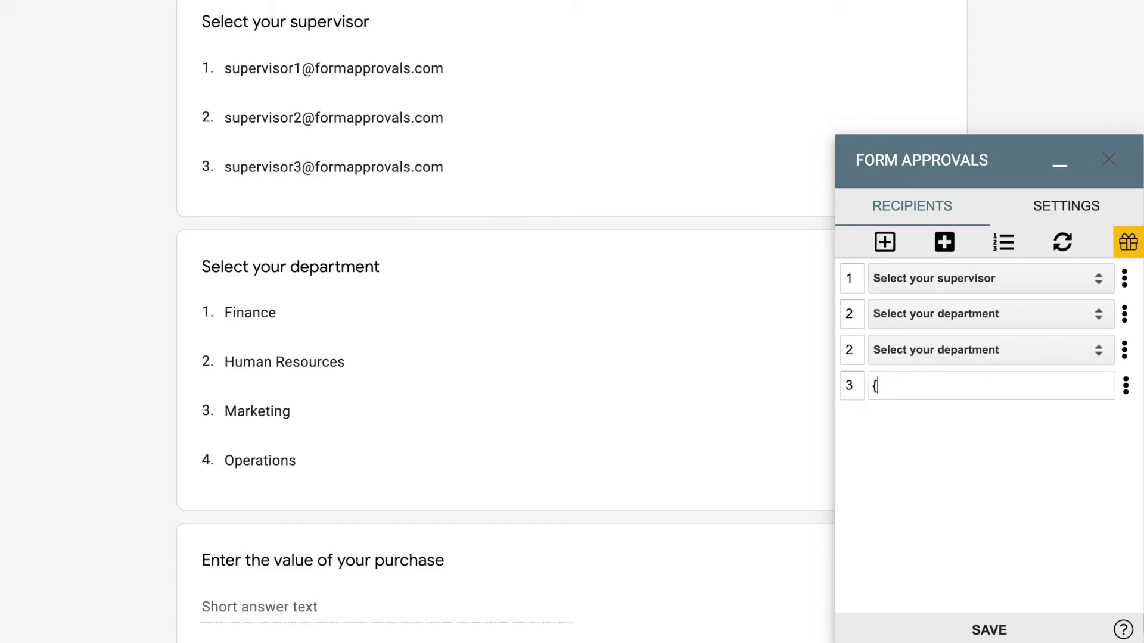
{"action": "left_click", "coordinate": [908, 421]}
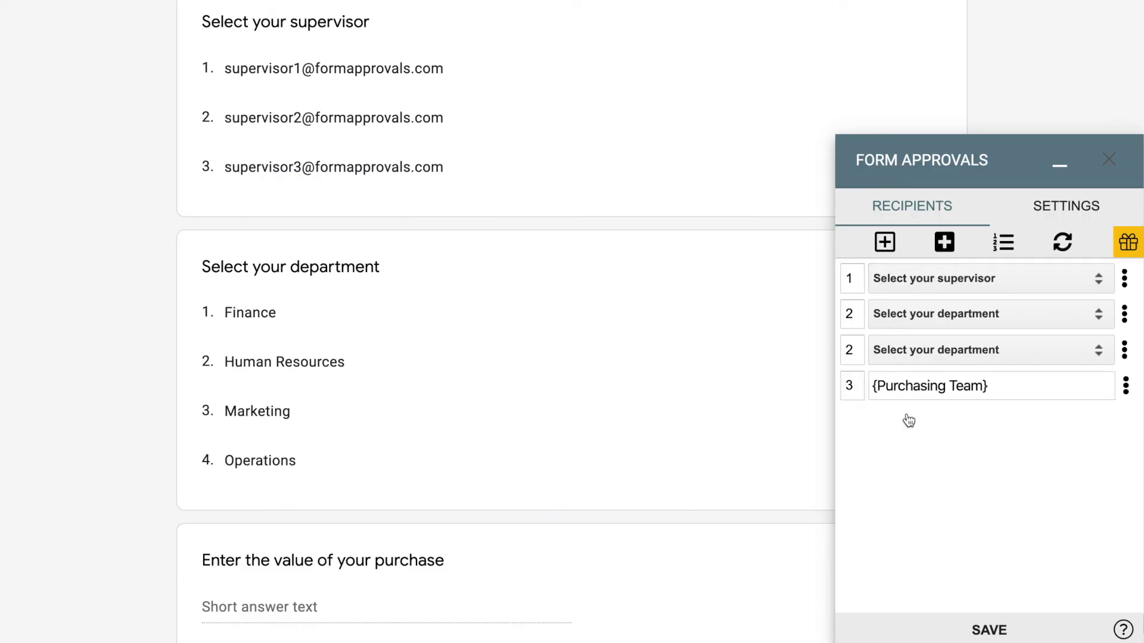
- Give the group the Needs to Action role and a private message about receiving it after manager approval
{"action": "left_click", "coordinate": [1125, 386]}
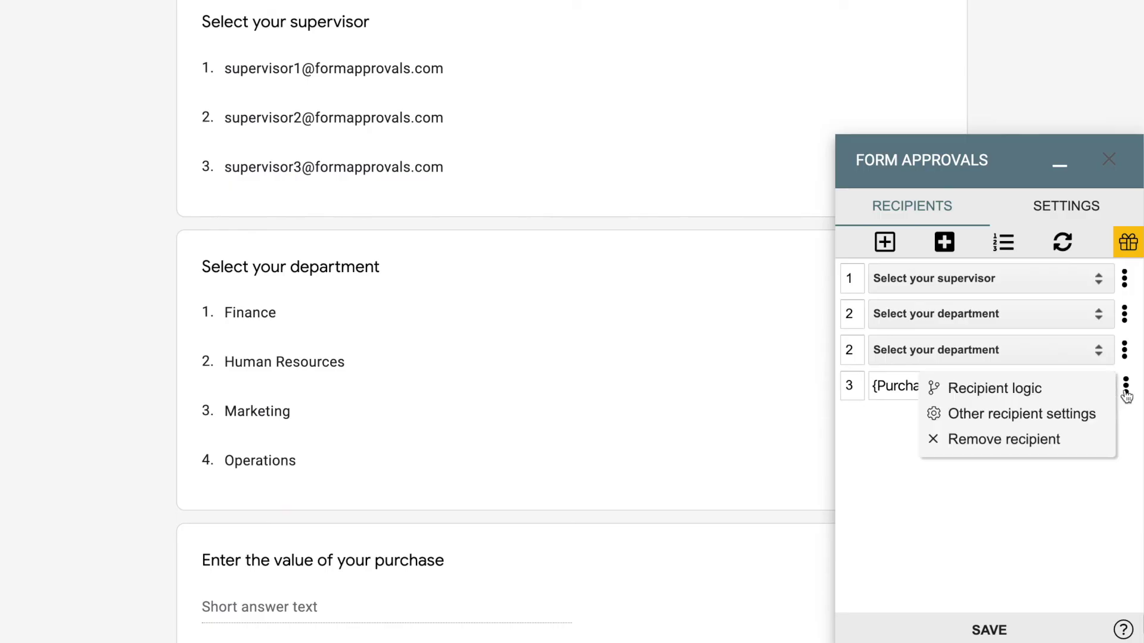
{"action": "left_click", "coordinate": [1085, 412]}
{"action": "mouse_move", "coordinate": [997, 390]}
{"action": "left_click", "coordinate": [985, 362]}
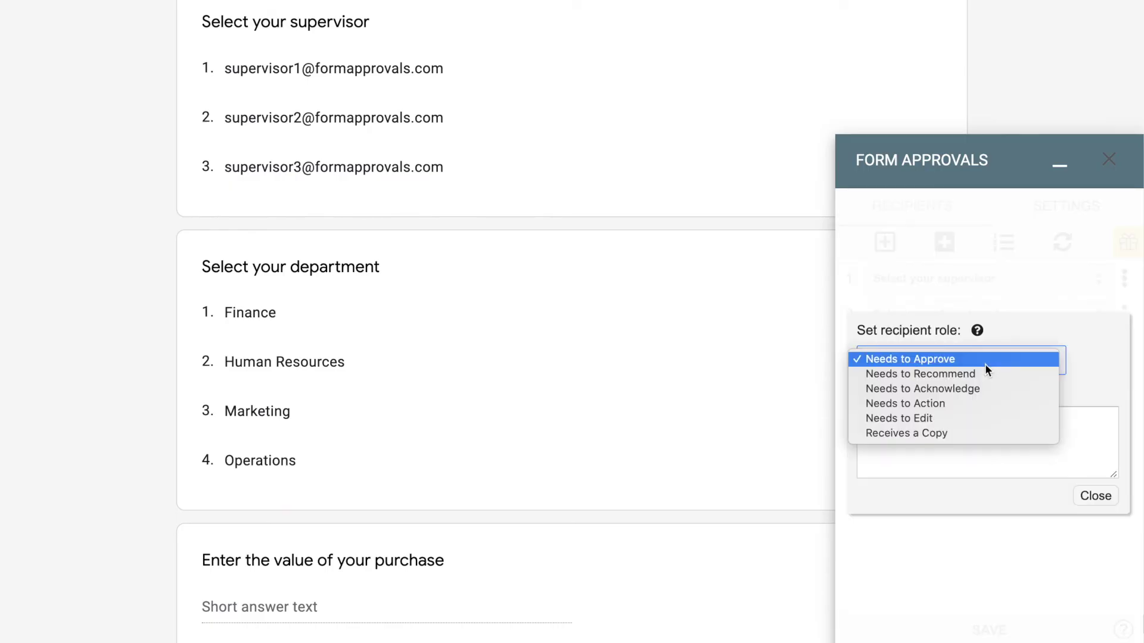
{"action": "left_click", "coordinate": [972, 403]}
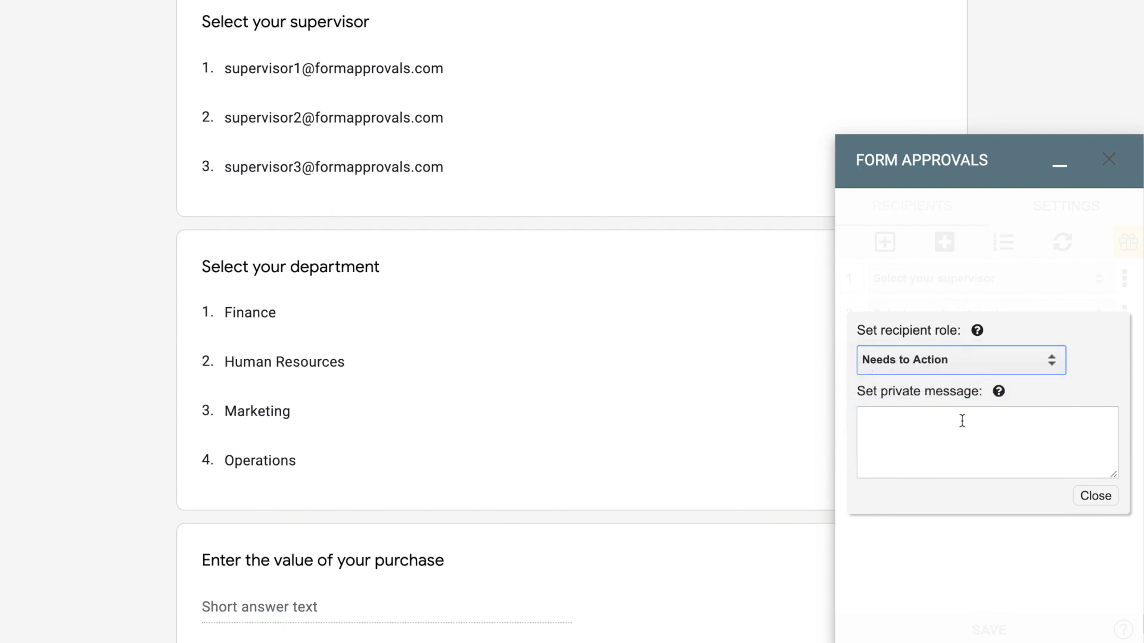
{"action": "left_click", "coordinate": [939, 451]}
{"action": "type", "text": "You wil"}
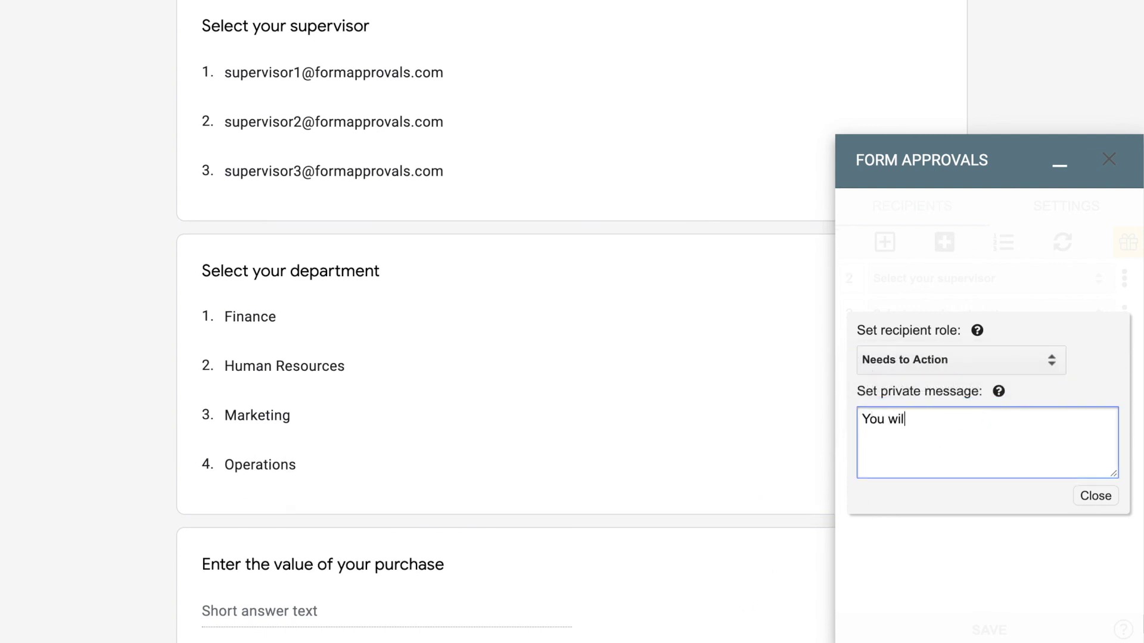
{"action": "type", "text": "l receive this request only a"}
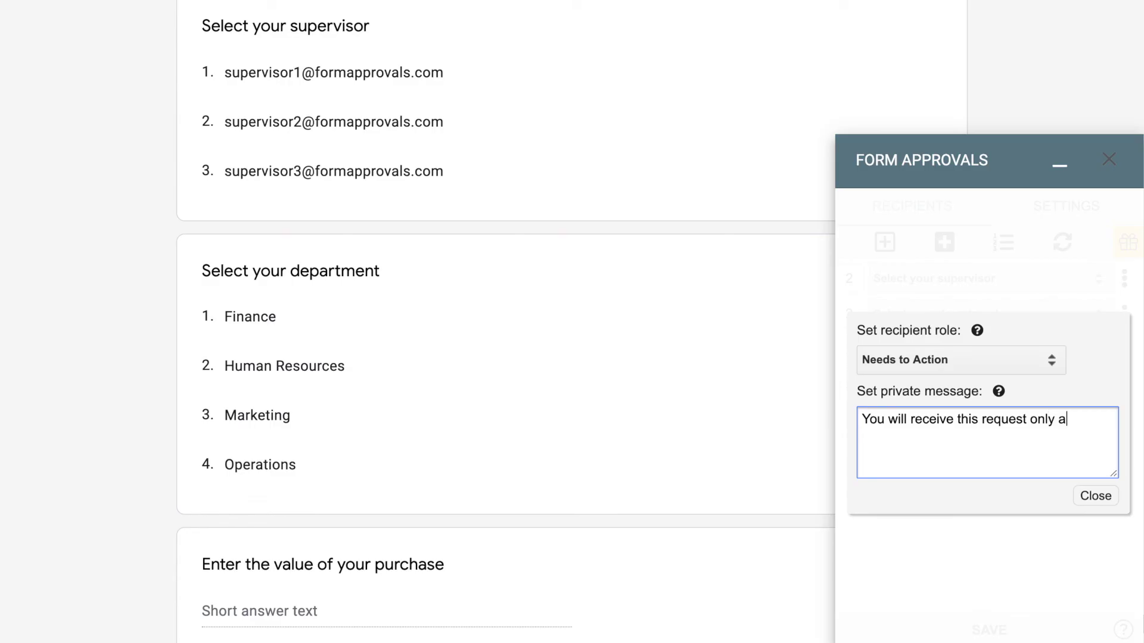
{"action": "type", "text": "fter the Department Manag"}
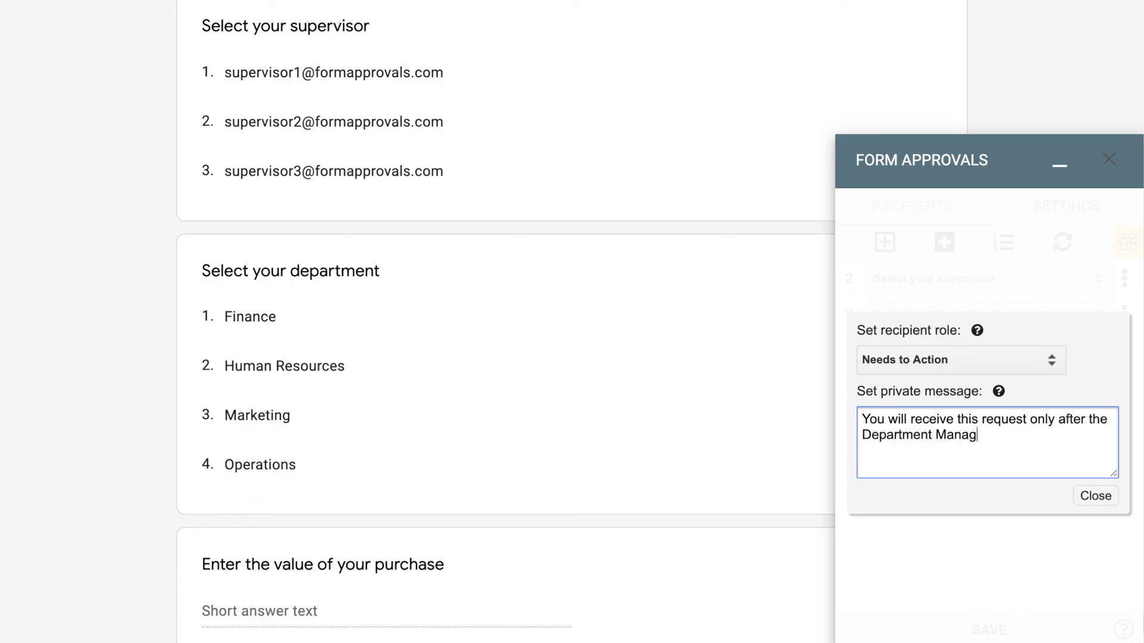
{"action": "type", "text": "er or Head of Departm"}
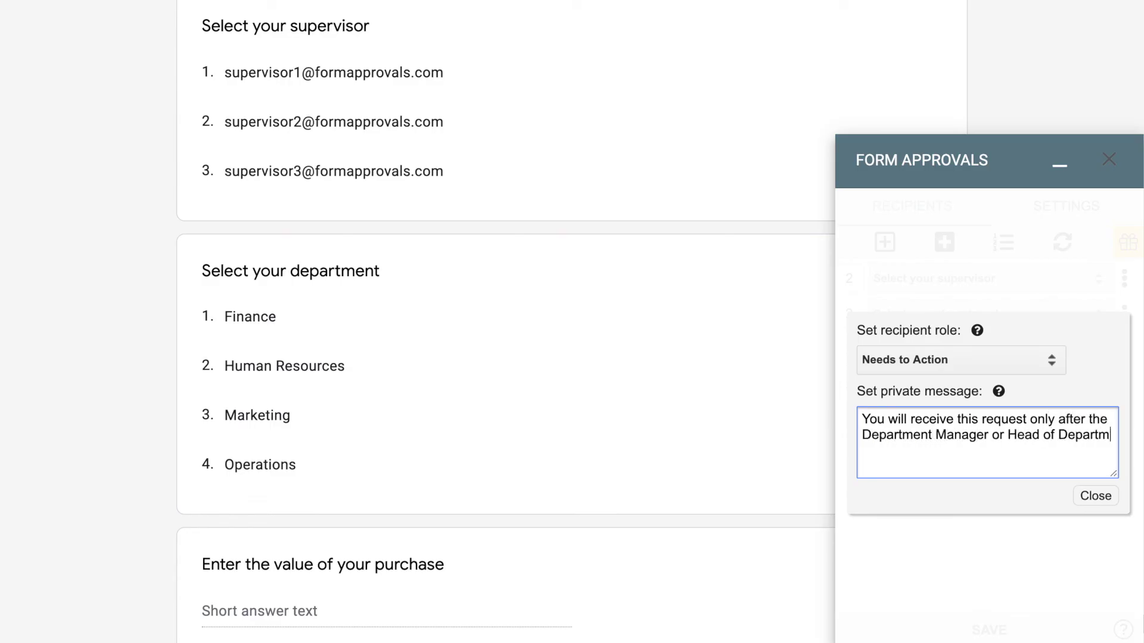
{"action": "type", "text": "ent has approved the reque"}
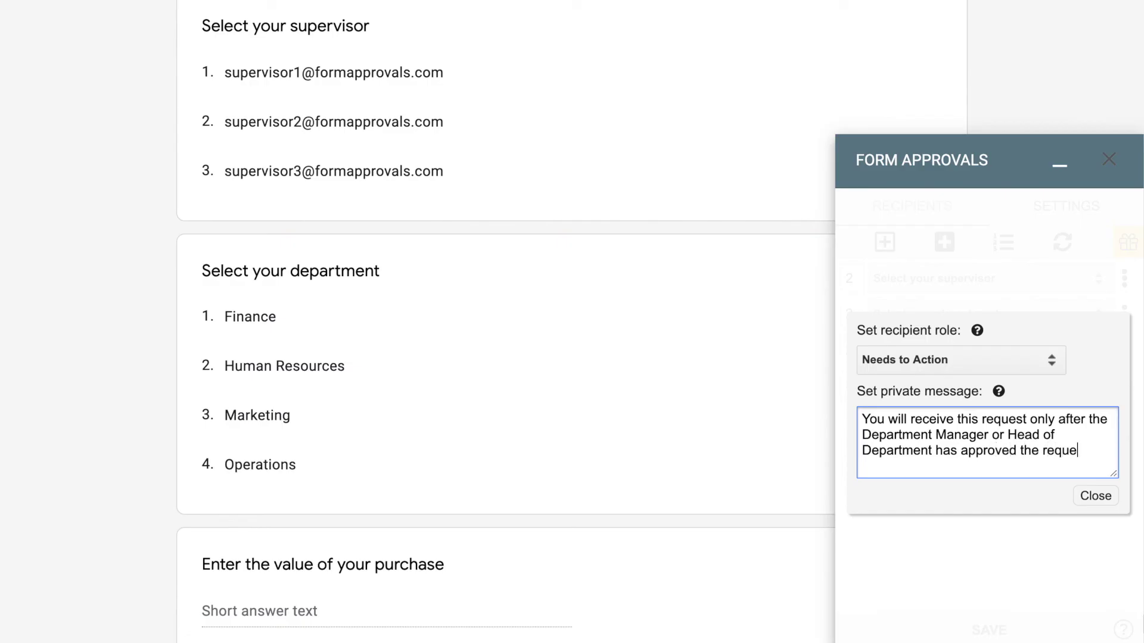
{"action": "type", "text": "st. Please action it o"}
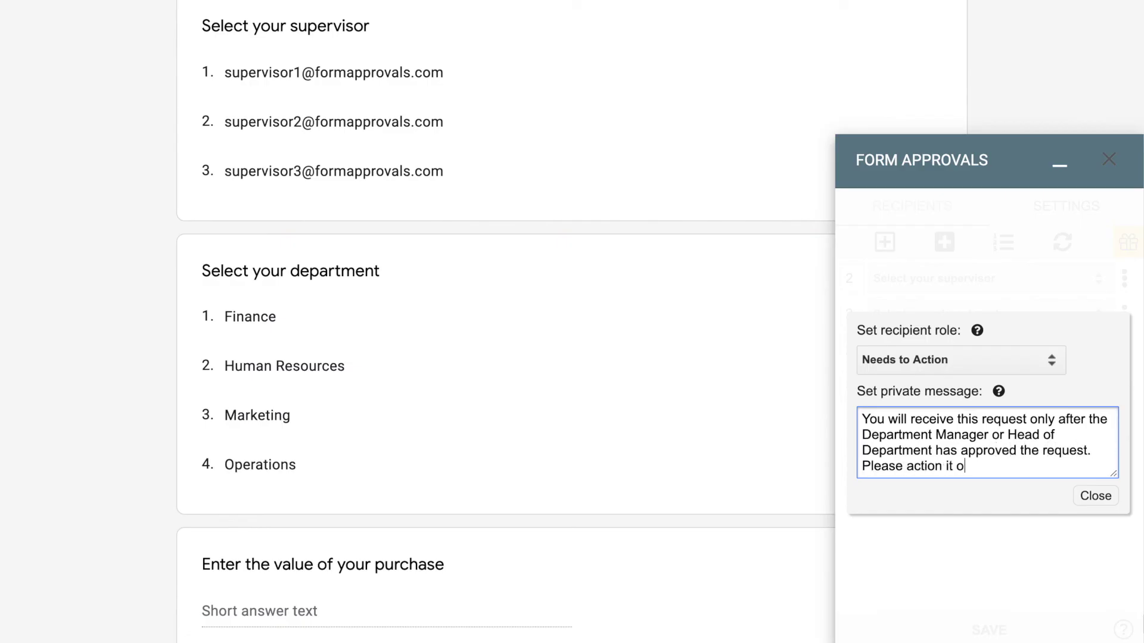
{"action": "type", "text": "nce received."}
{"action": "type", "text": "Thanks!"}
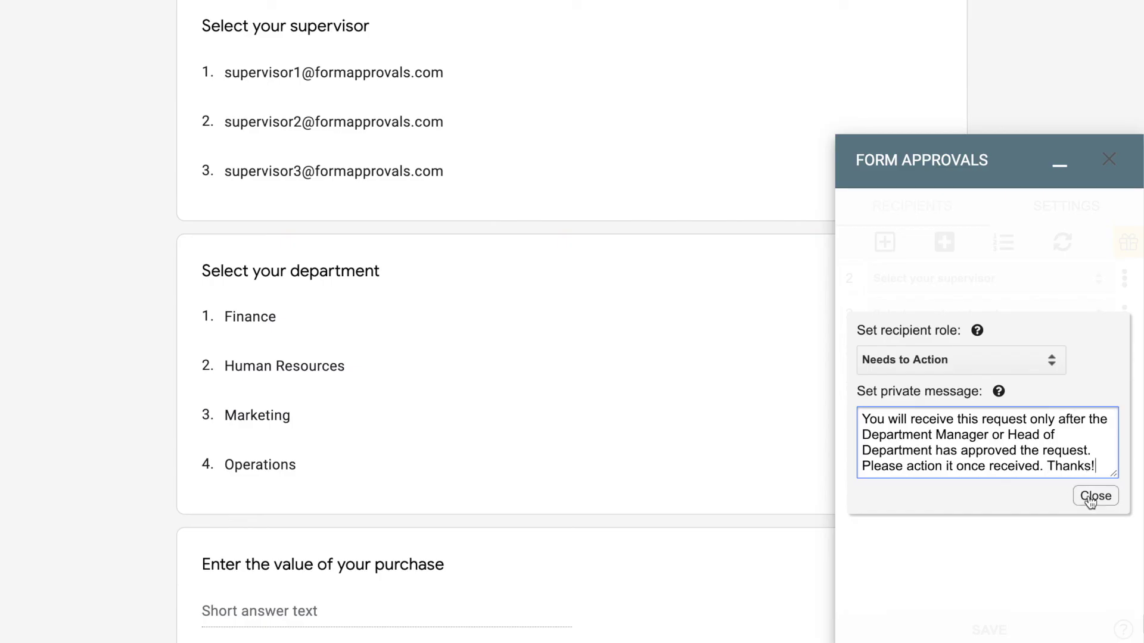
{"action": "left_click", "coordinate": [1093, 498]}
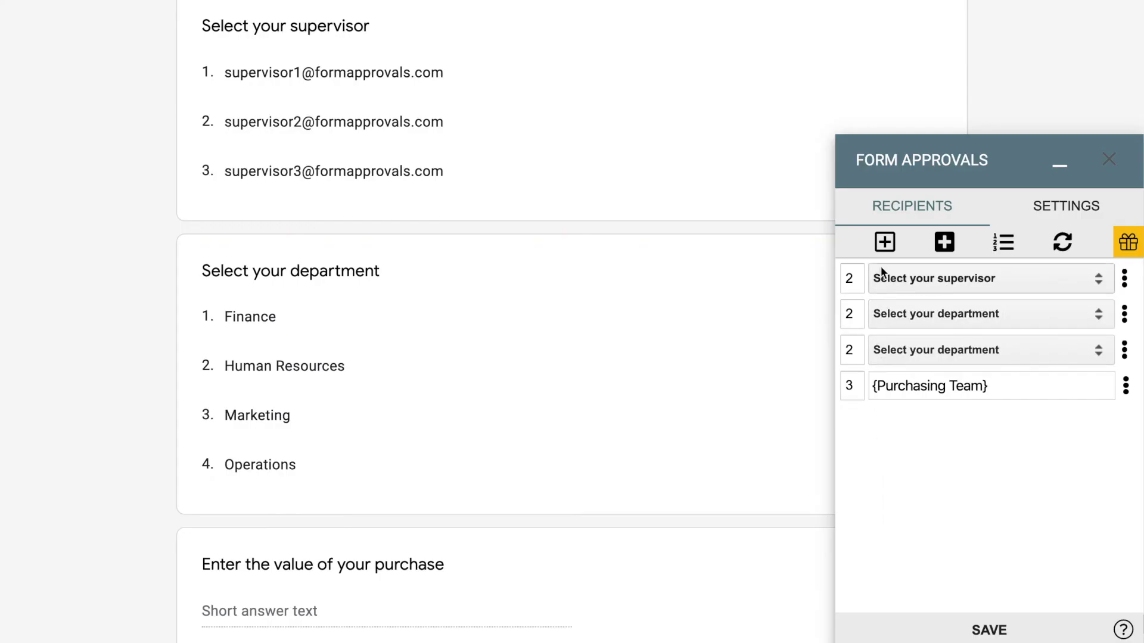
- Add a new static recipient with the record keeper's e-mail address
{"action": "left_click", "coordinate": [883, 253]}
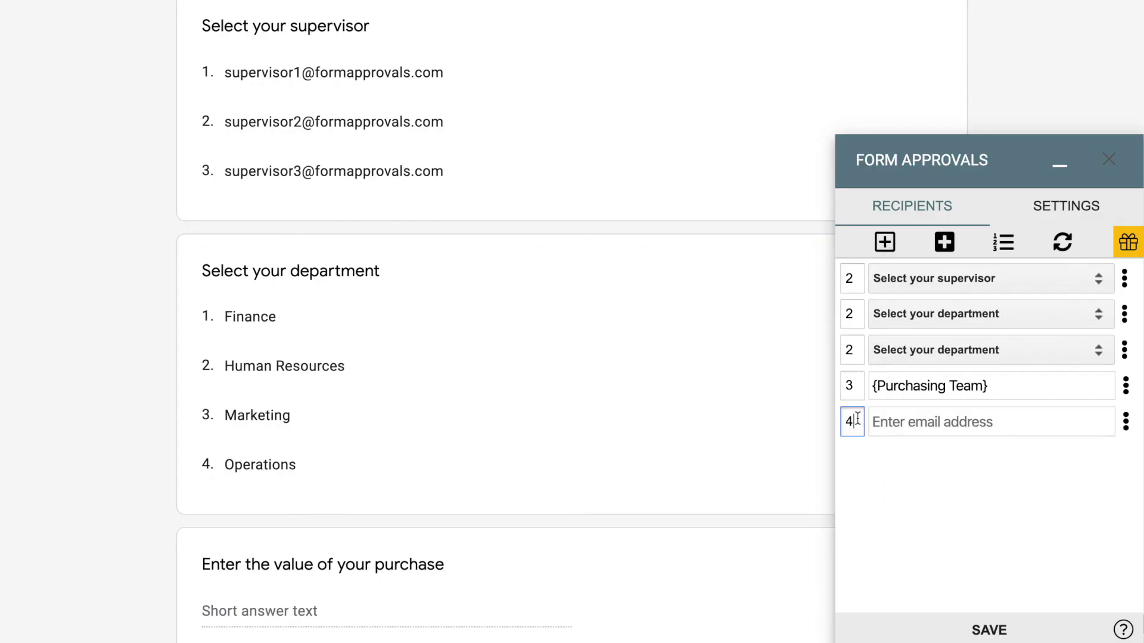
{"action": "left_click", "coordinate": [884, 425]}
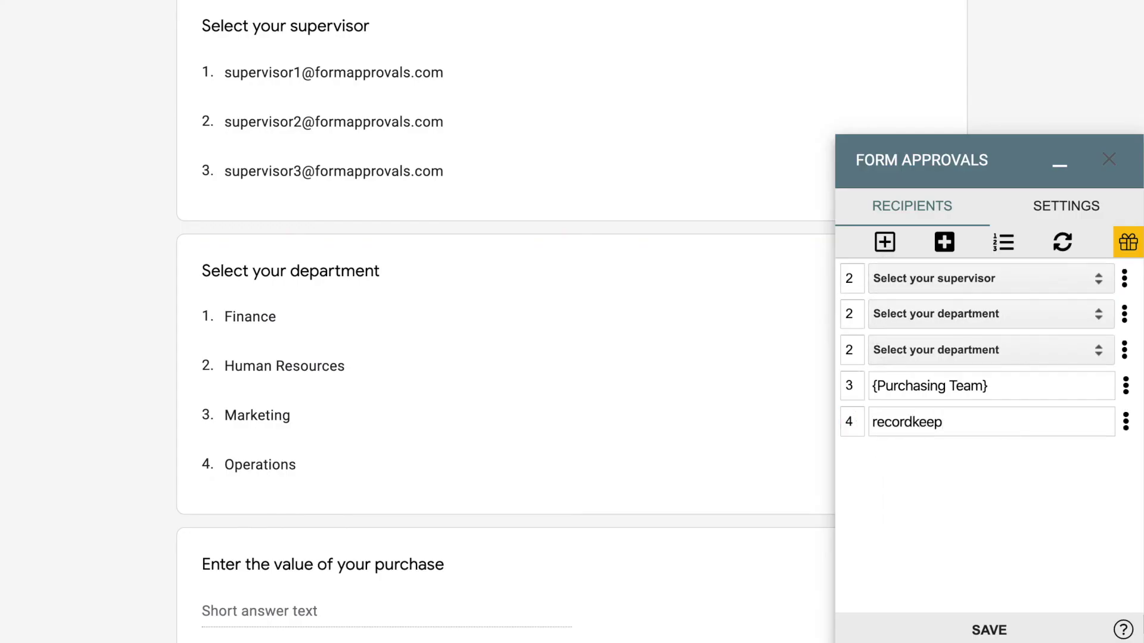
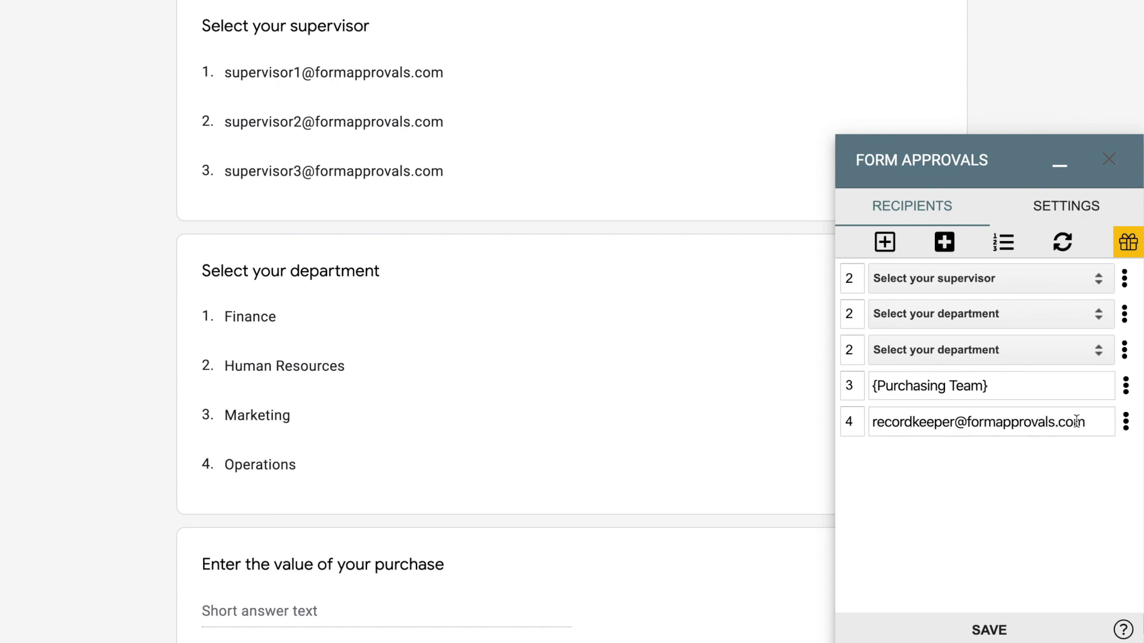
- Set the record keeper's role to Receives a Copy and save the workflow
{"action": "left_click", "coordinate": [1125, 422]}
{"action": "left_click", "coordinate": [1104, 451]}
{"action": "left_click", "coordinate": [1013, 358]}
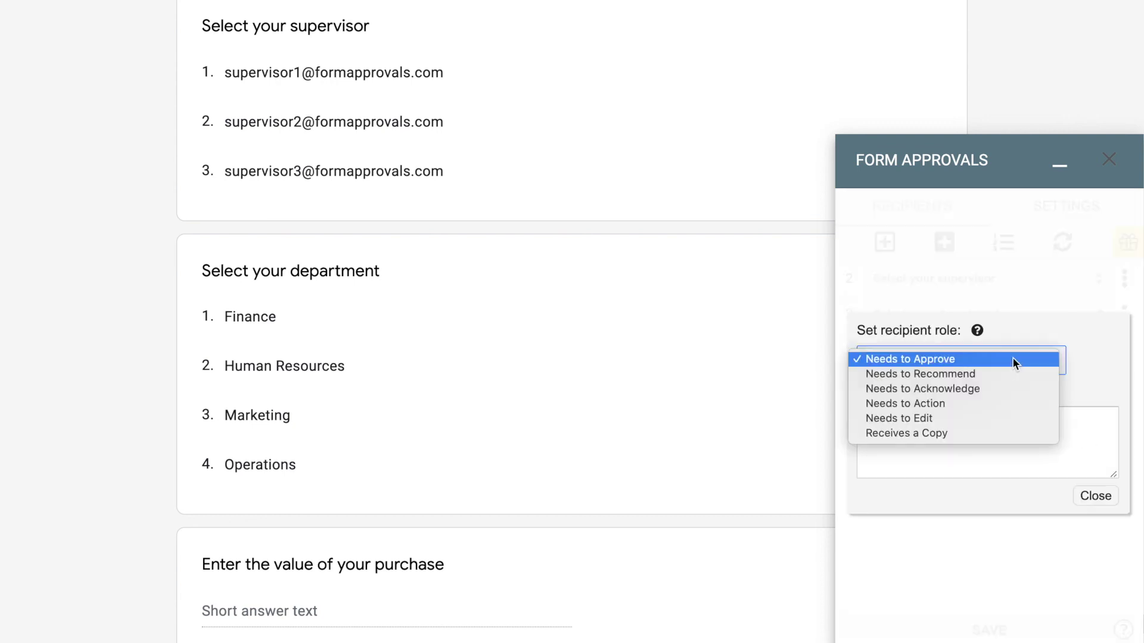
{"action": "left_click", "coordinate": [999, 434]}
{"action": "left_click", "coordinate": [1081, 498]}
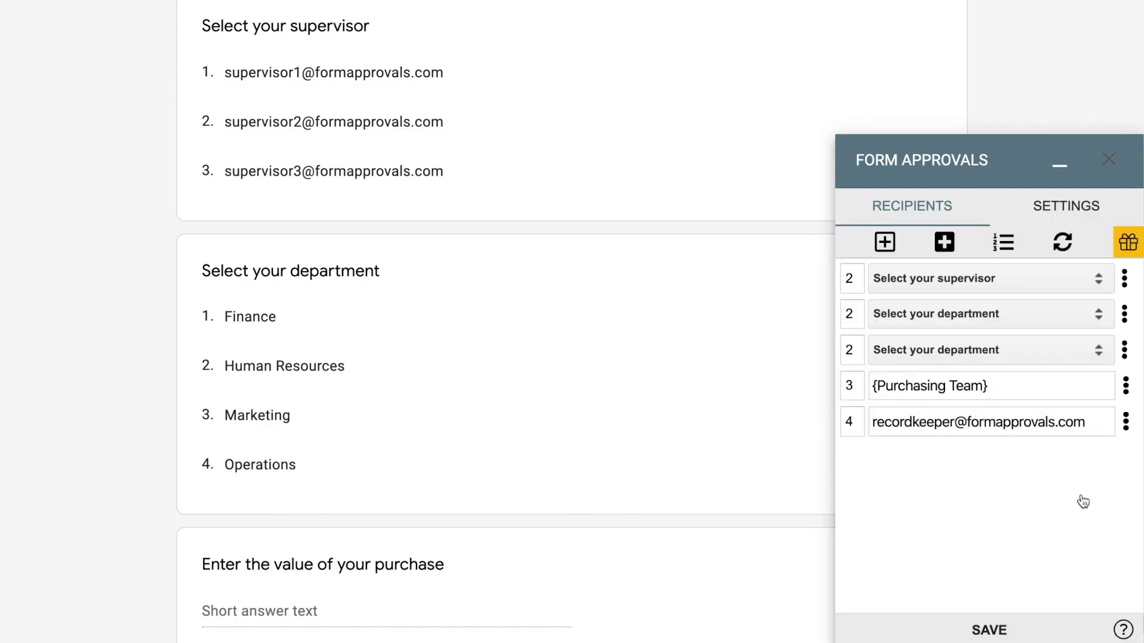
{"action": "left_click", "coordinate": [1011, 627]}
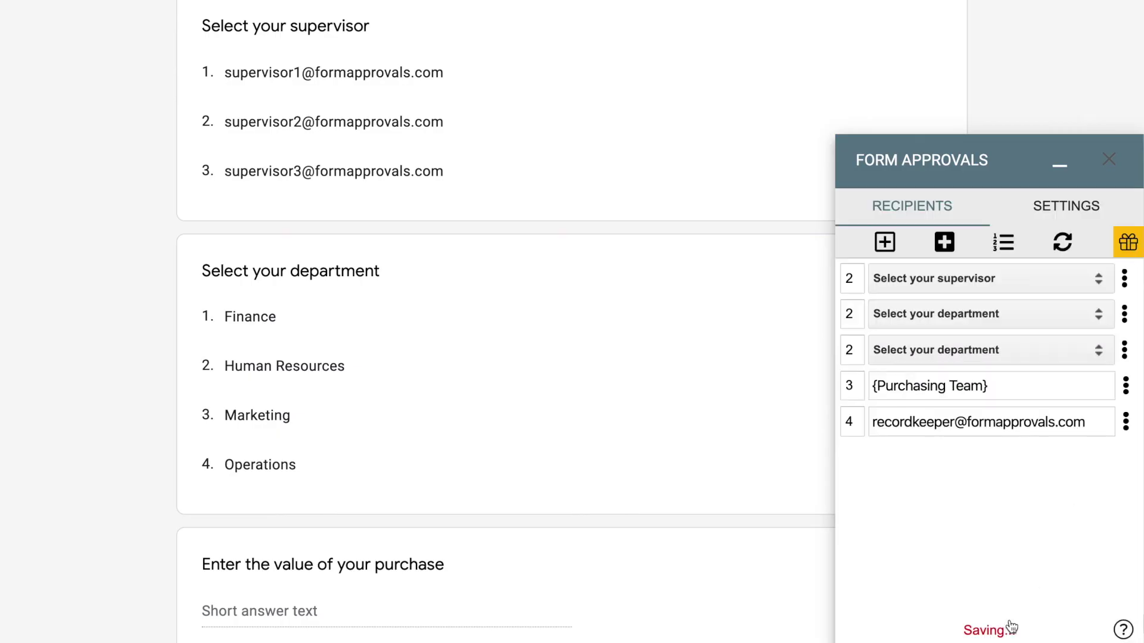